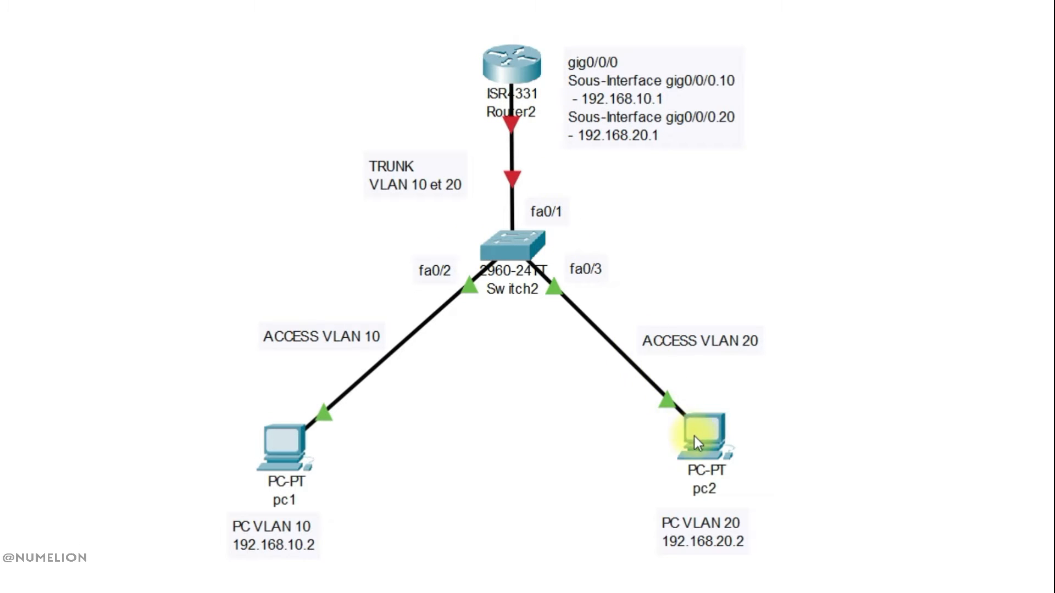
# Give pc1 the static IPv4 address 192.168.10.2 with subnet mask 255.255.255.0.
pyautogui.moveTo(694, 437)
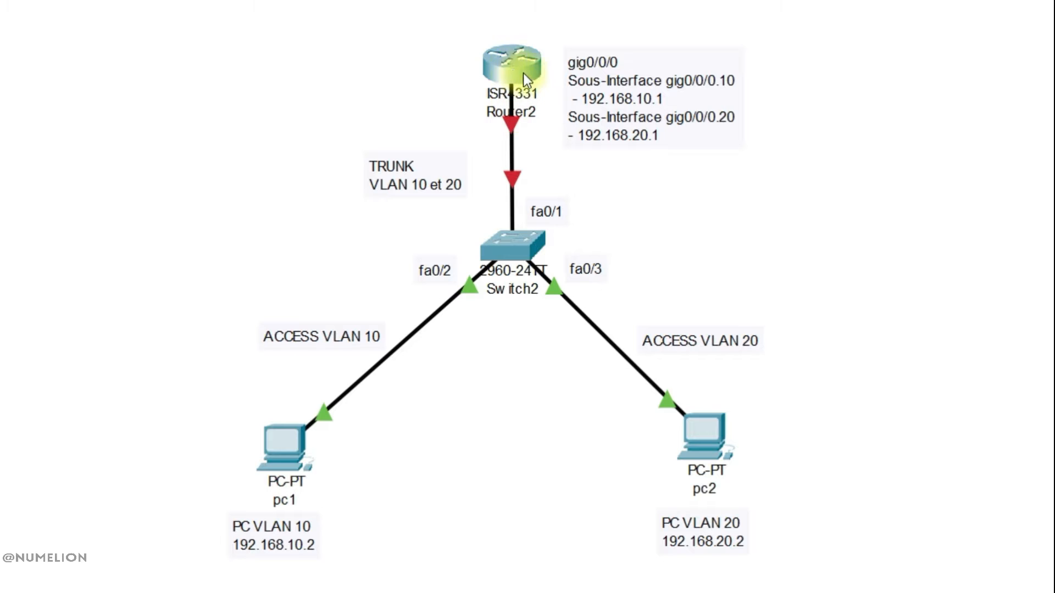
pyautogui.moveTo(515, 64)
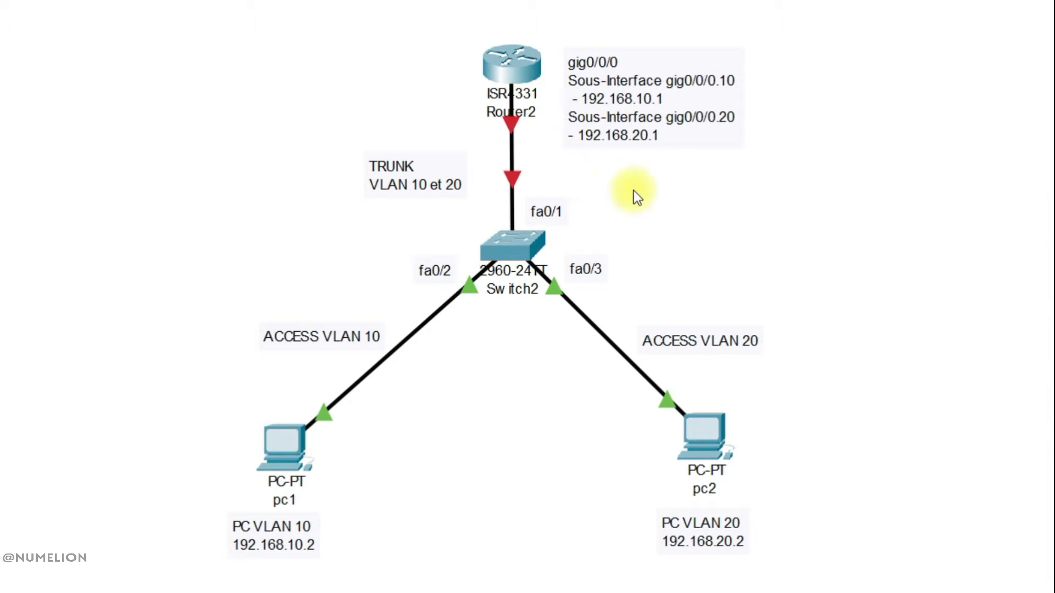
pyautogui.click(280, 447)
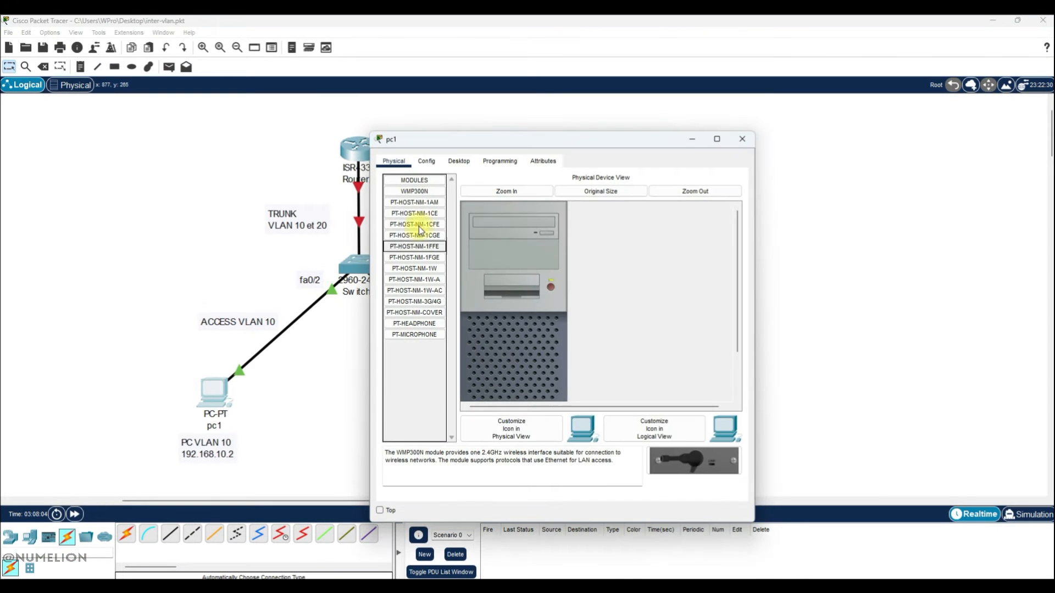
pyautogui.moveTo(444, 144); pyautogui.dragTo(623, 113)
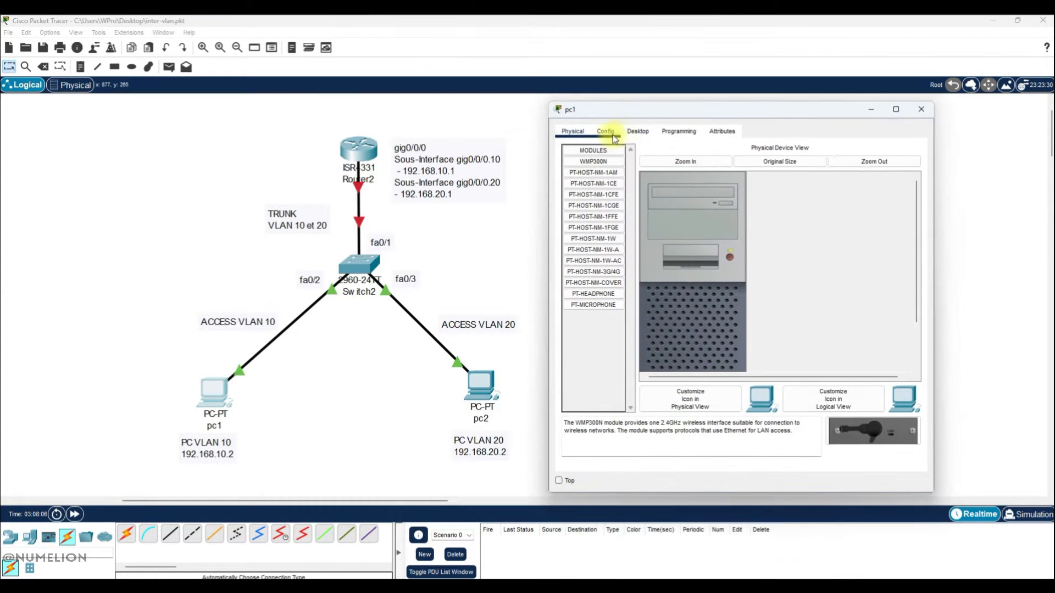
pyautogui.click(613, 135)
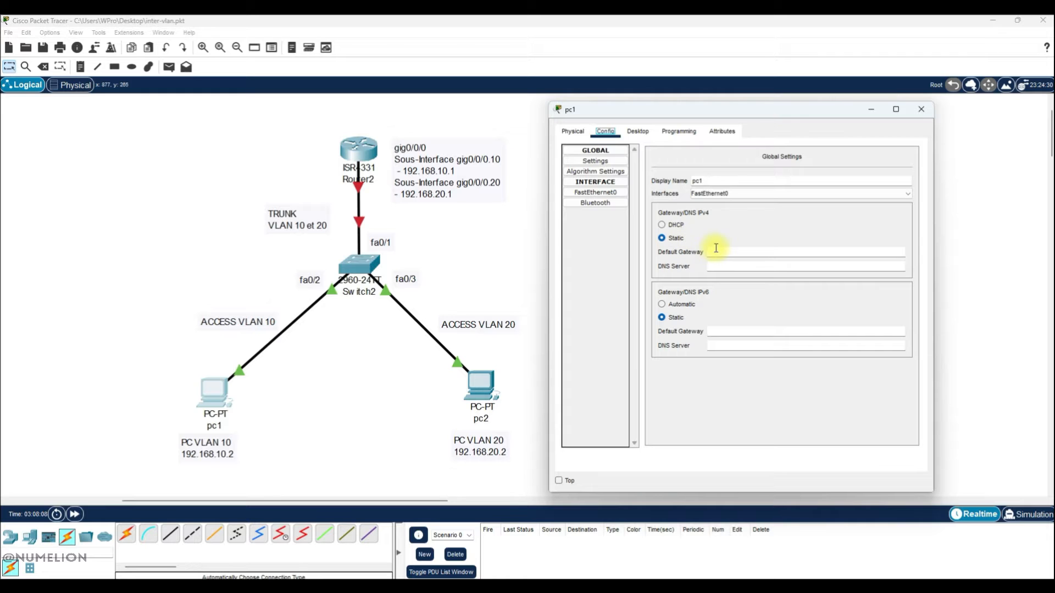
pyautogui.click(638, 131)
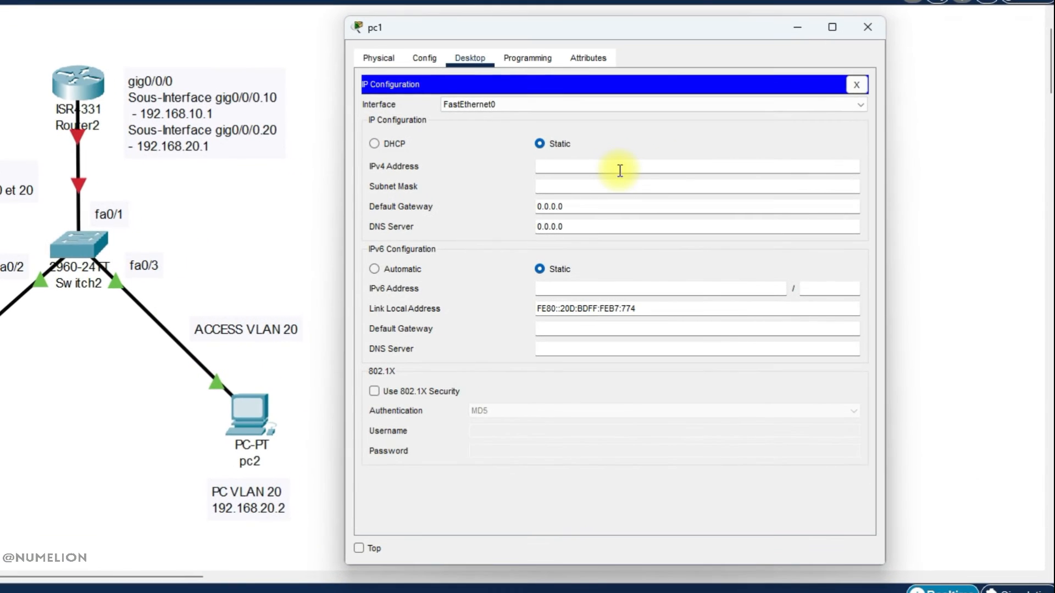
pyautogui.write('192.168.10.2')
pyautogui.click(549, 186)
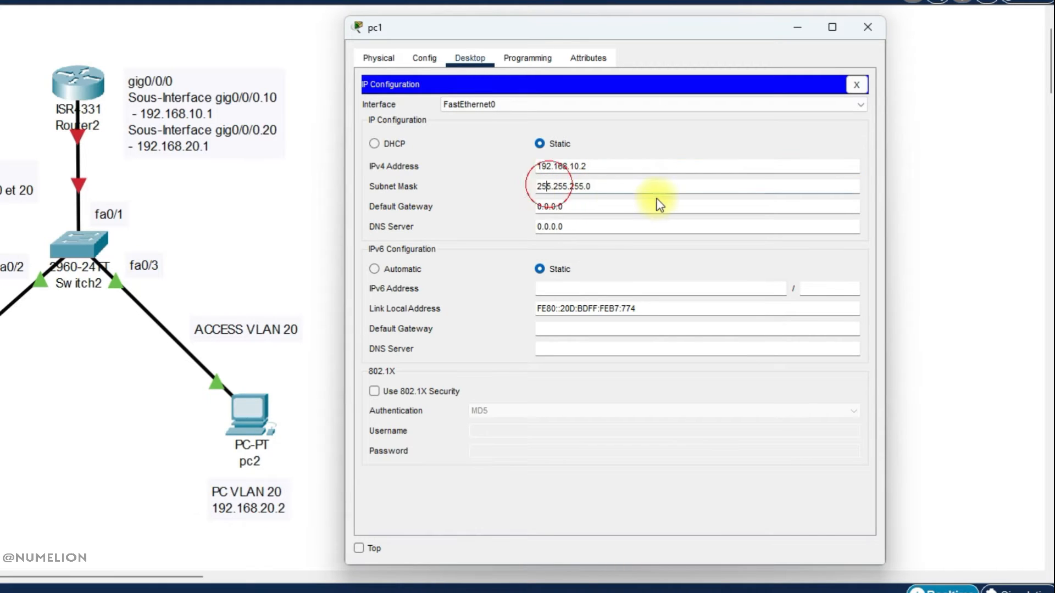
# Set pc1's default gateway to 192.168.10.1 and close its window.
pyautogui.doubleClick(546, 206)
pyautogui.write('192.168.')
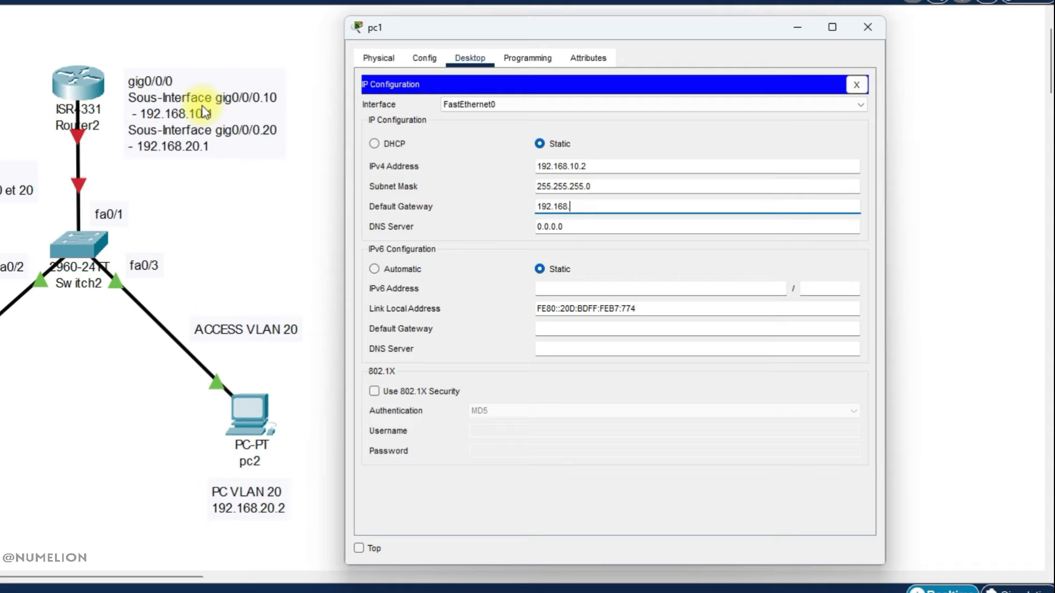
pyautogui.write('10.1')
pyautogui.click(870, 34)
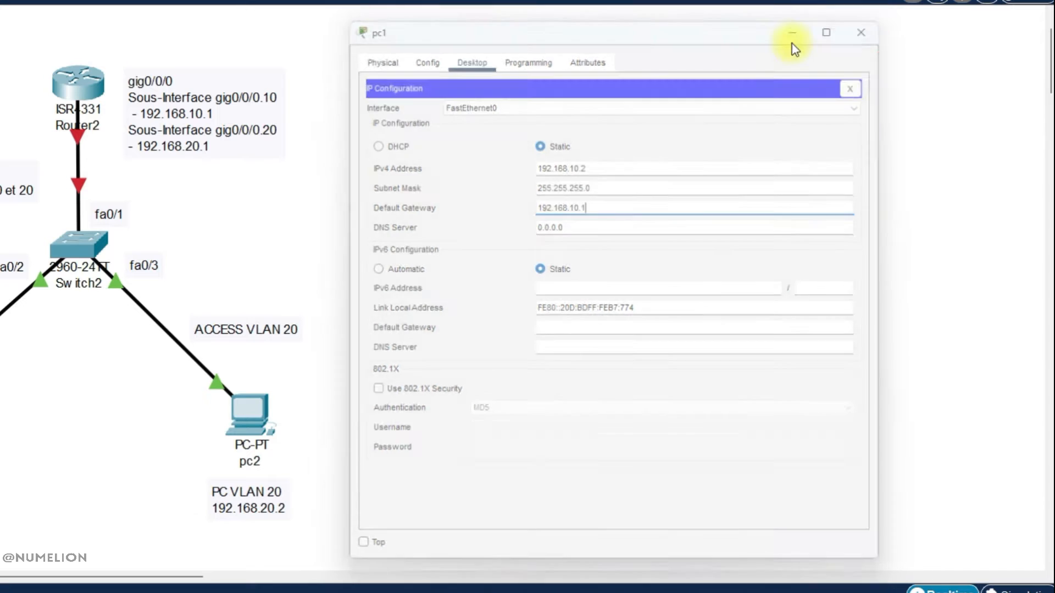
# Give pc2 the static IPv4 address 192.168.20.2 with subnet mask 255.255.255.0.
pyautogui.click(269, 414)
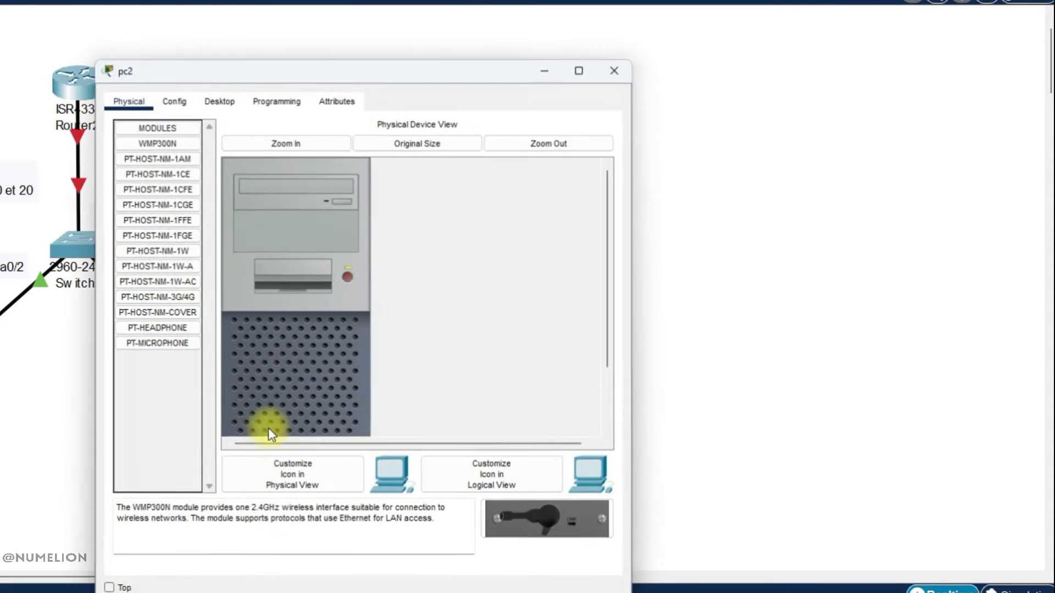
pyautogui.moveTo(289, 82); pyautogui.dragTo(561, 45)
pyautogui.click(452, 64)
pyautogui.click(496, 64)
pyautogui.click(414, 124)
pyautogui.click(566, 151)
pyautogui.click(638, 174)
pyautogui.write('192.168.')
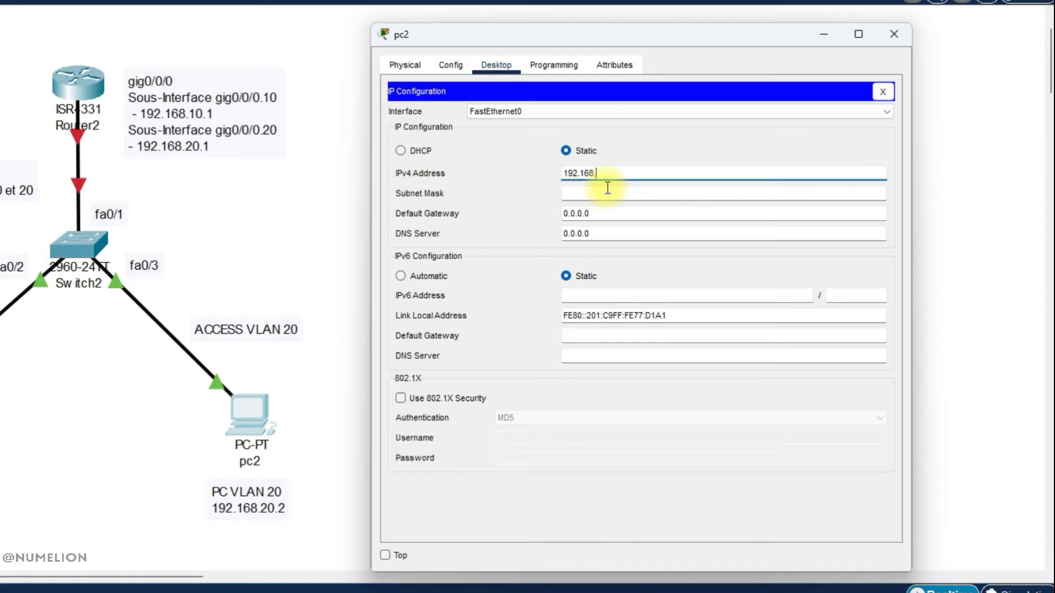
pyautogui.write('20.2')
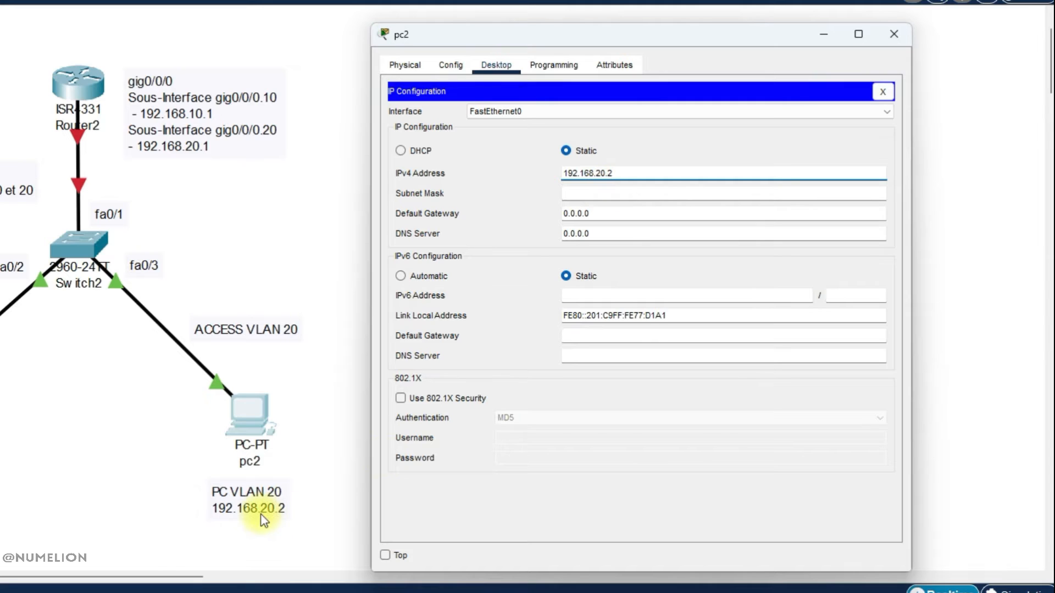
pyautogui.click(572, 197)
# Set pc2's default gateway to 192.168.20.1 and close its window.
pyautogui.click(621, 216)
pyautogui.write('192.168')
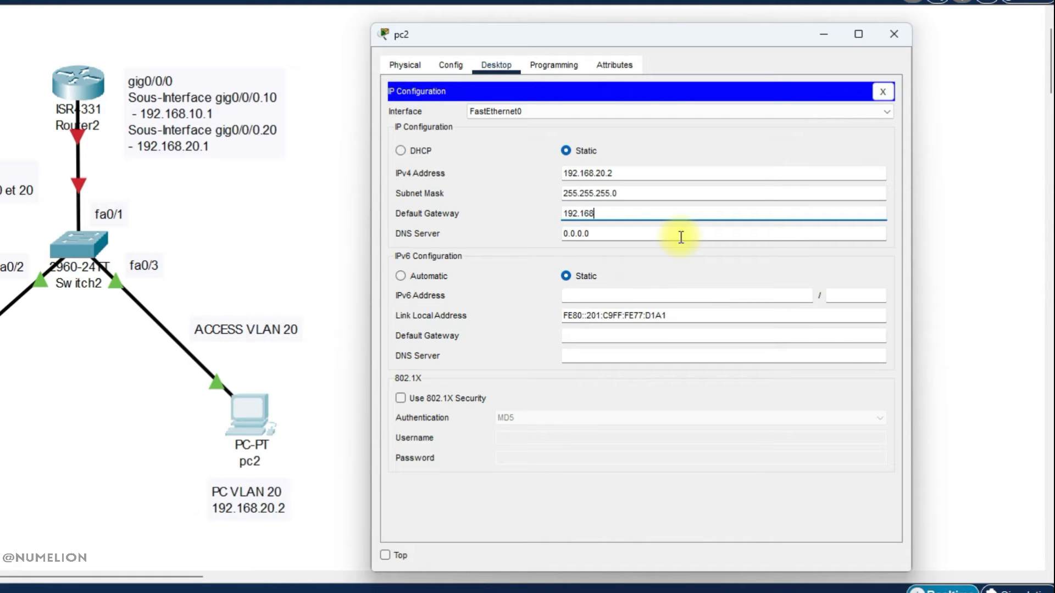
pyautogui.write('.20.1')
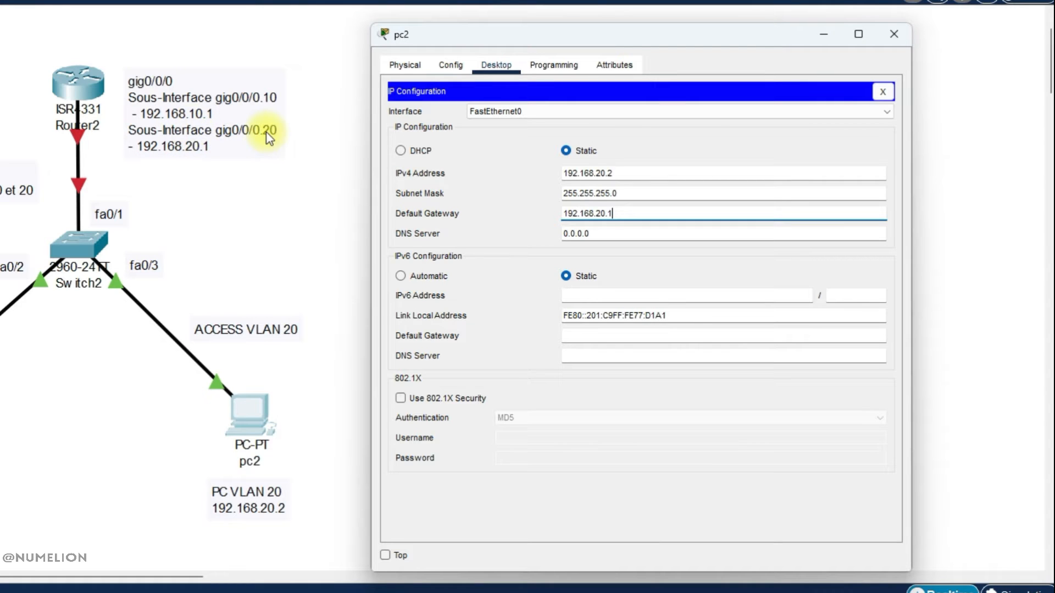
pyautogui.click(608, 233)
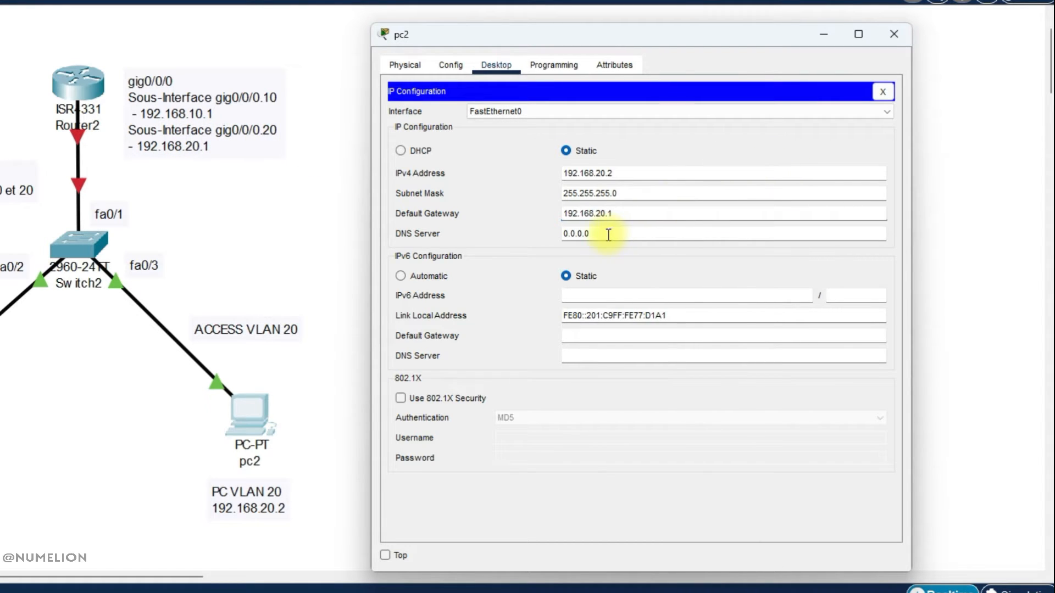
pyautogui.click(894, 34)
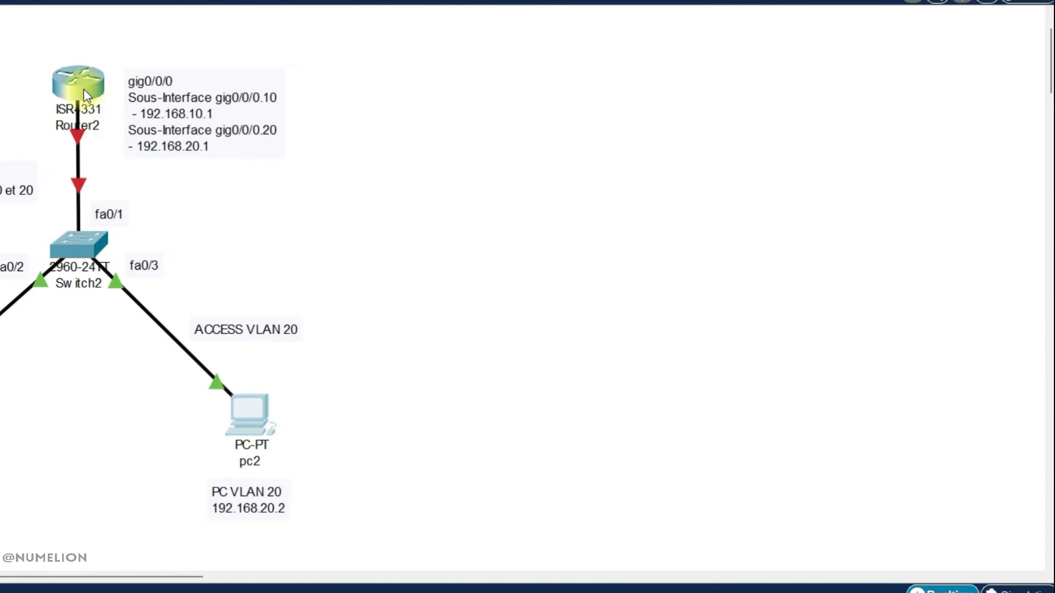
# Open the router's command line and decline the initial configuration dialog.
pyautogui.moveTo(84, 89)
pyautogui.click(78, 84)
pyautogui.moveTo(214, 77); pyautogui.dragTo(485, 39)
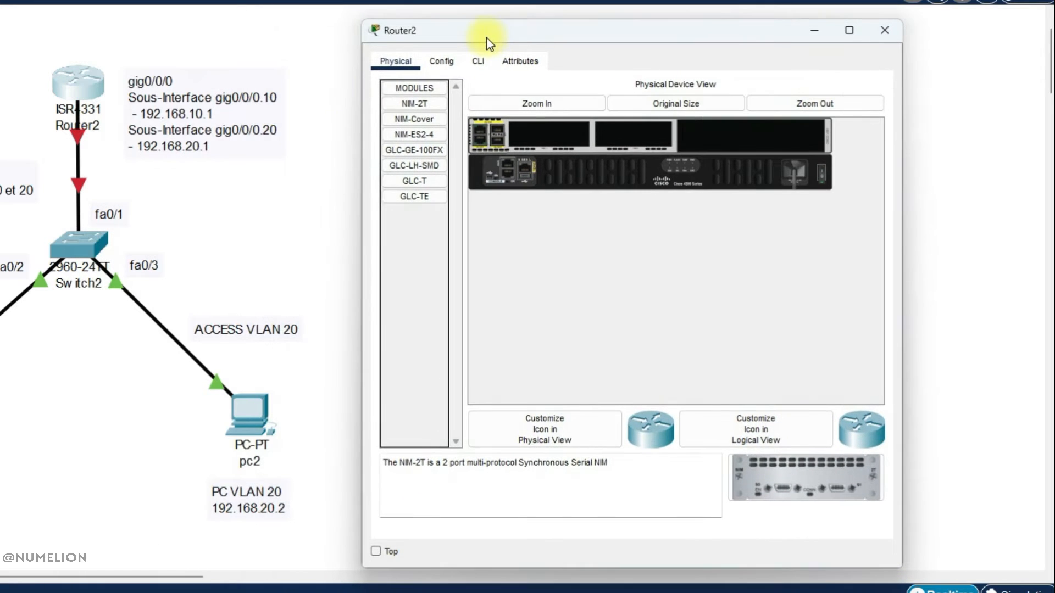
pyautogui.click(478, 61)
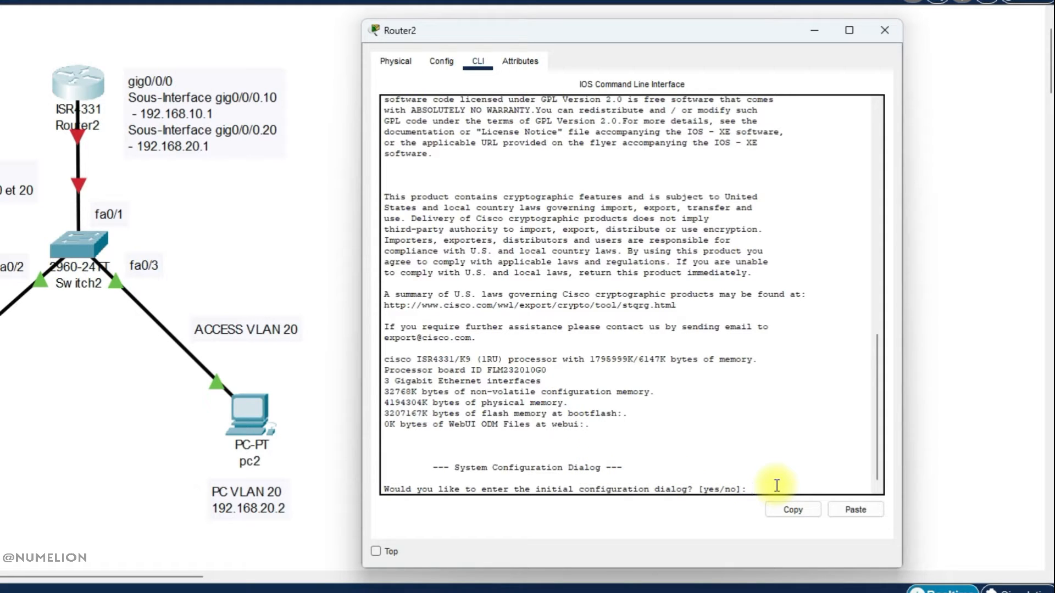
pyautogui.press('Return')
pyautogui.write('n')
pyautogui.press('Return')
# On the router, enter privileged mode with enable and global configuration mode with conf t.
pyautogui.press('Return')
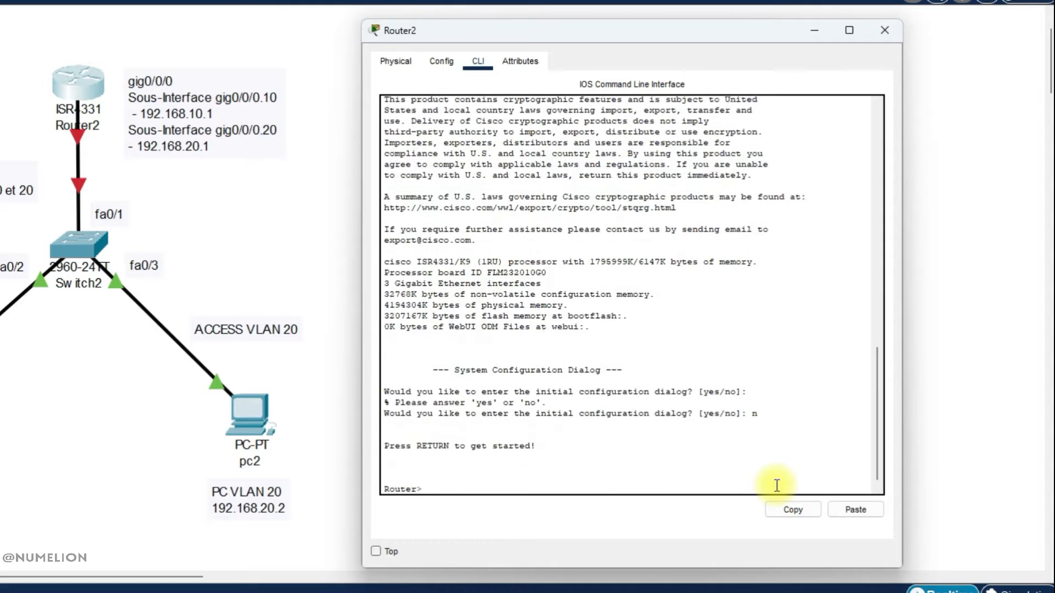
pyautogui.press('Return')
pyautogui.press('Return')
pyautogui.press('Return')
pyautogui.press('Return')
pyautogui.write('enable')
pyautogui.press('Return')
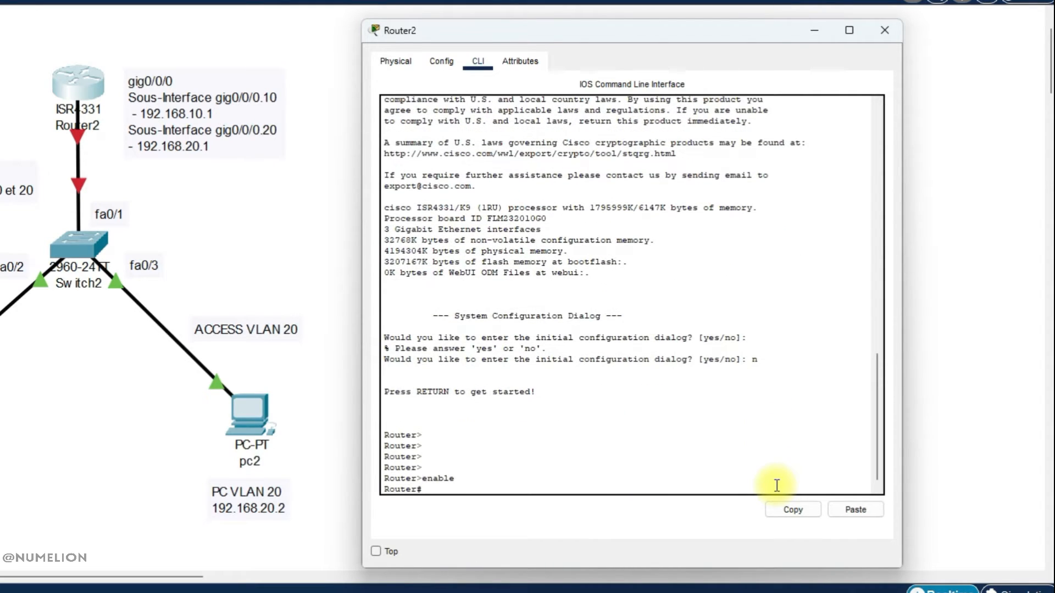
pyautogui.write('conf t')
pyautogui.press('Return')
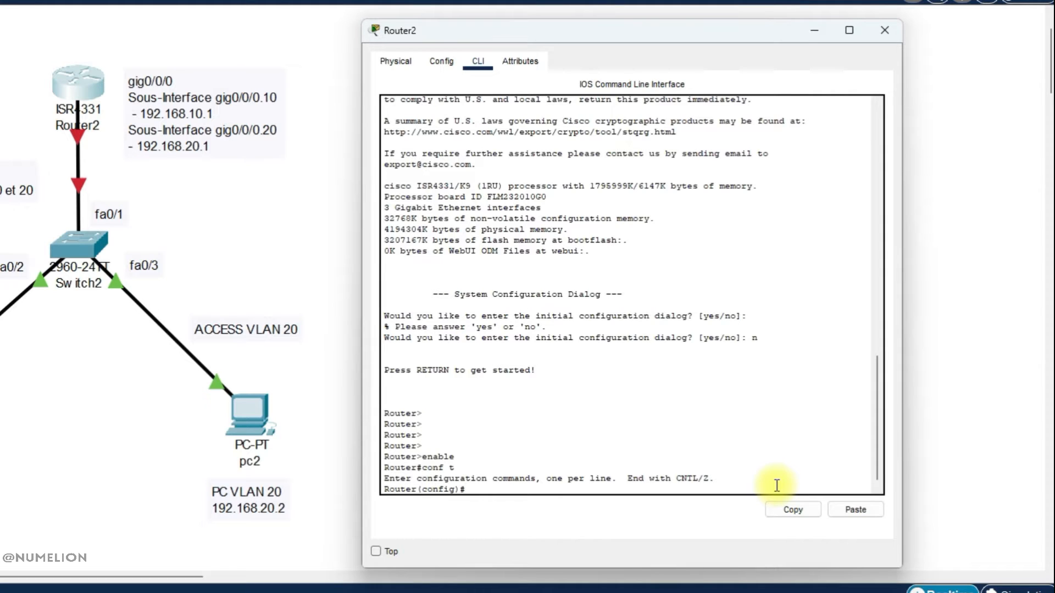
# Select interface gig0/0/0 on the router and bring it up with no shutdown.
pyautogui.write('interface gig0/0/0')
pyautogui.press('Return')
pyautogui.write('no ')
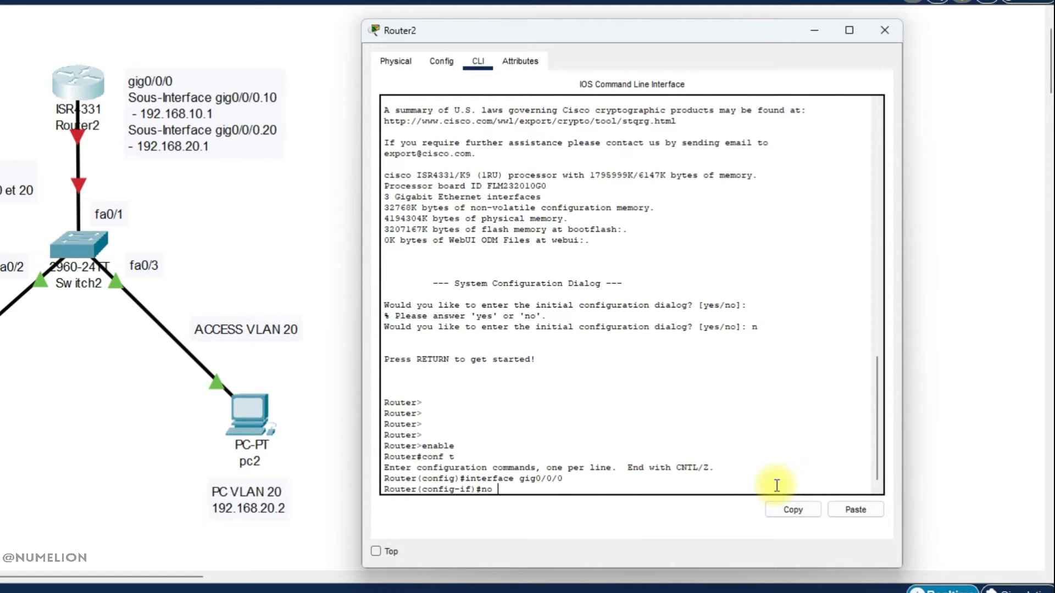
pyautogui.write('shutdown')
pyautogui.press('Return')
pyautogui.press('Return')
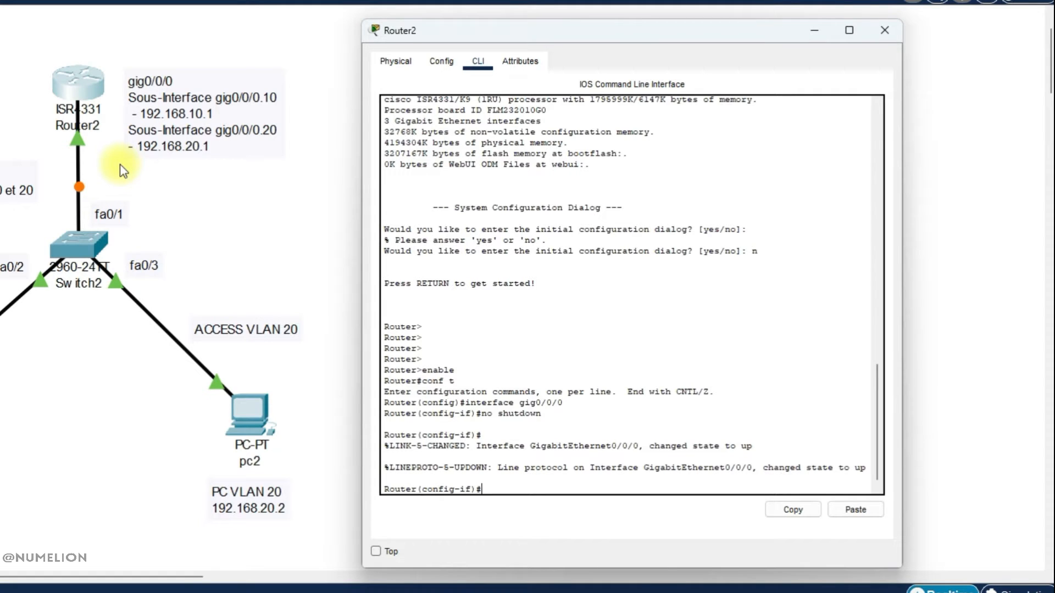
# Open the switch's command line and attempt the enable command, entered as enabme.
pyautogui.click(75, 249)
pyautogui.moveTo(197, 70); pyautogui.dragTo(471, 34)
pyautogui.click(493, 64)
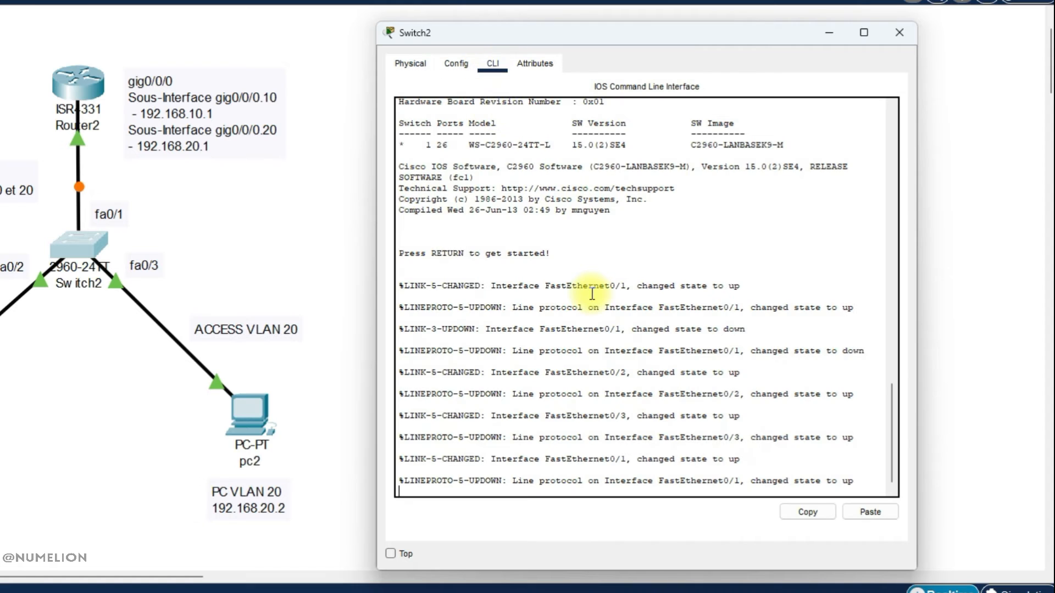
pyautogui.press('Return')
pyautogui.press('Return')
pyautogui.press('Return')
pyautogui.press('Return')
pyautogui.write('enabme')
pyautogui.press('Return')
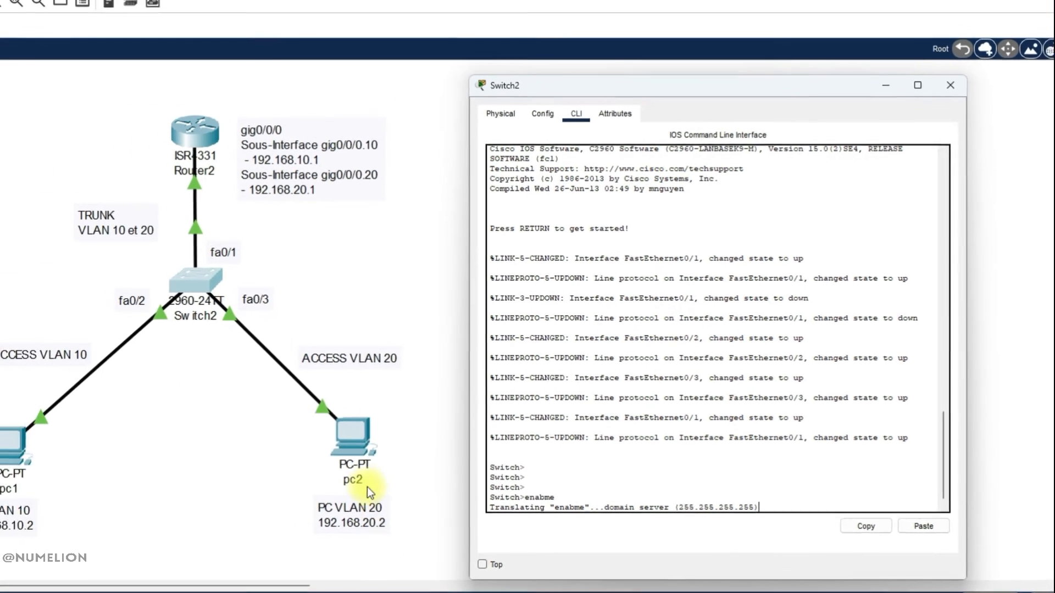
# From pc2's command prompt, ping pc1 at 192.168.10.2.
pyautogui.click(258, 419)
pyautogui.moveTo(522, 154); pyautogui.dragTo(776, 119)
pyautogui.click(838, 199)
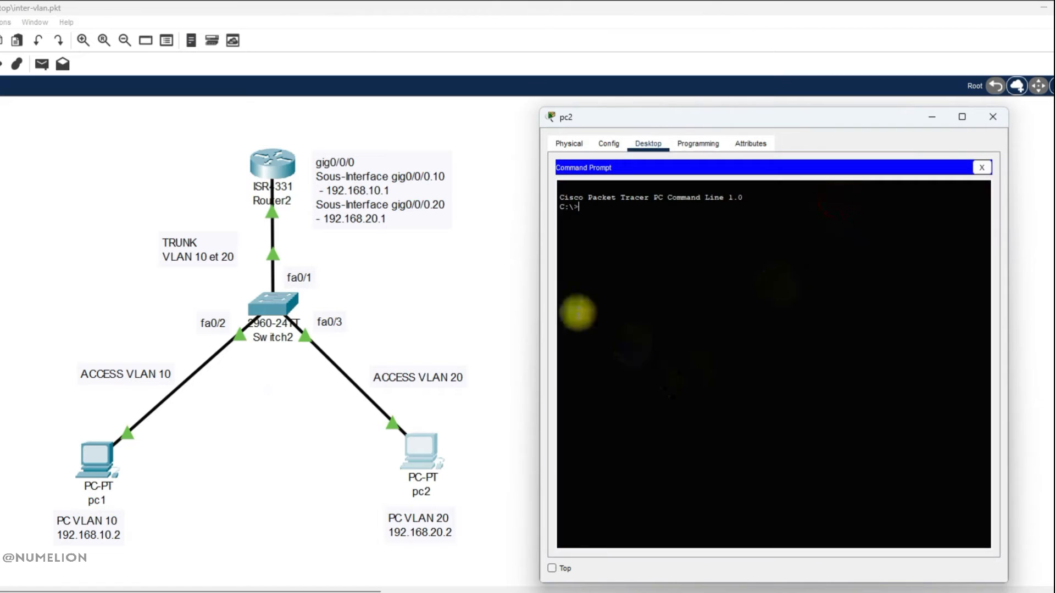
pyautogui.click(717, 353)
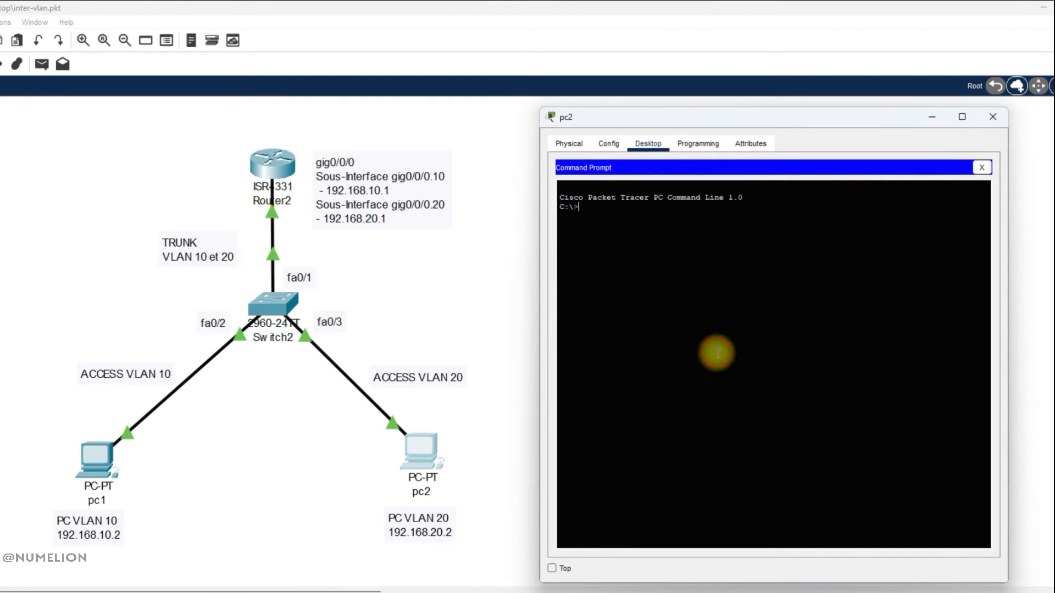
pyautogui.write('ping 192.1')
pyautogui.write('68.10')
pyautogui.write('.1')
pyautogui.write('2')
pyautogui.press('Return')
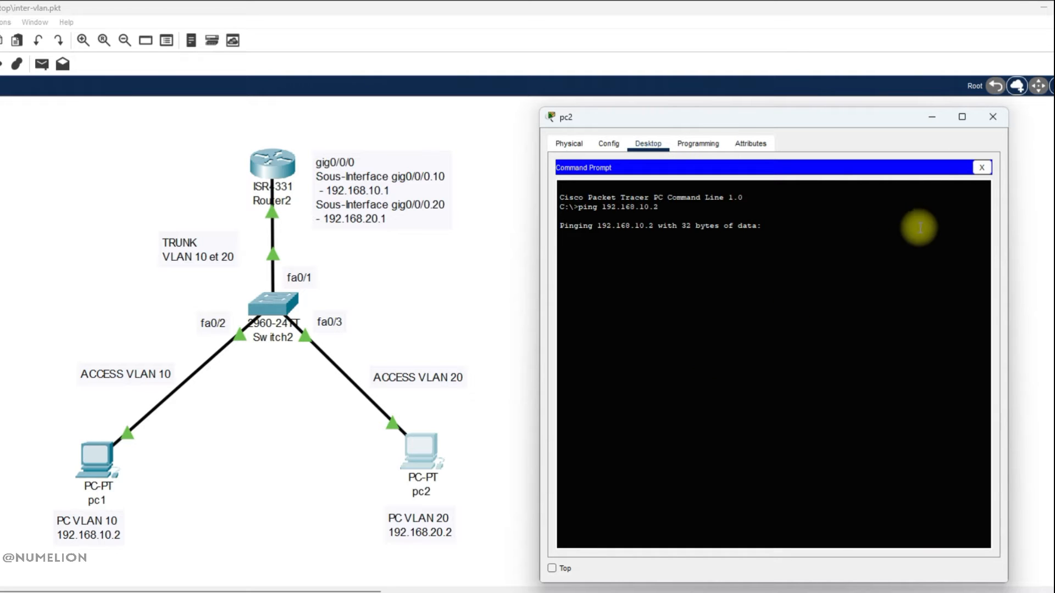
# Return to the switch's command line and enter privileged mode with enable and configuration mode with conf t.
pyautogui.click(931, 116)
pyautogui.moveTo(627, 592)
pyautogui.click(682, 591)
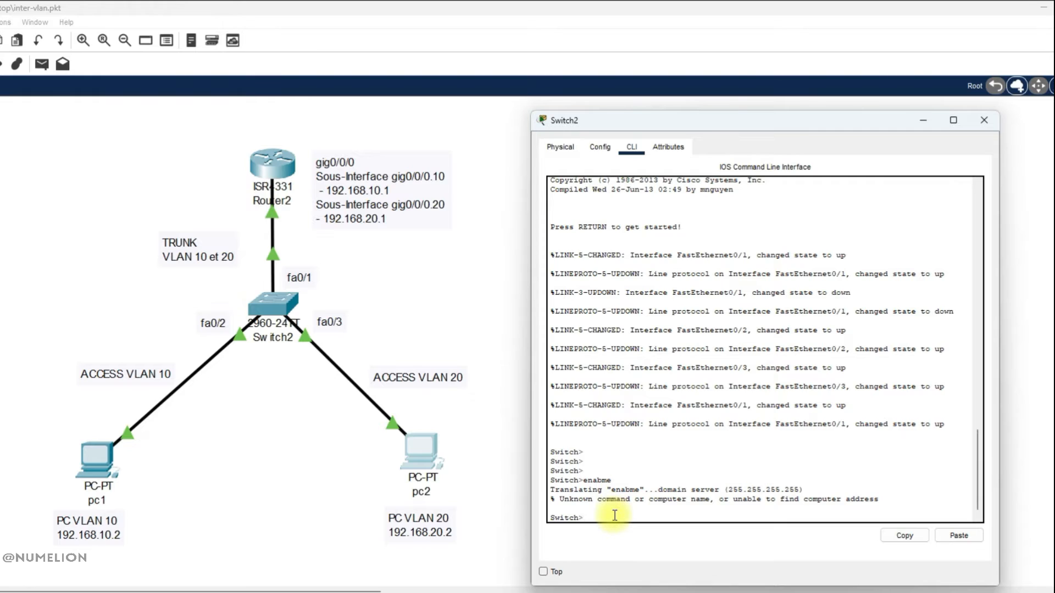
pyautogui.write('enab')
pyautogui.write('me')
pyautogui.press('BackSpace')
pyautogui.press('BackSpace')
pyautogui.write('le')
pyautogui.press('Return')
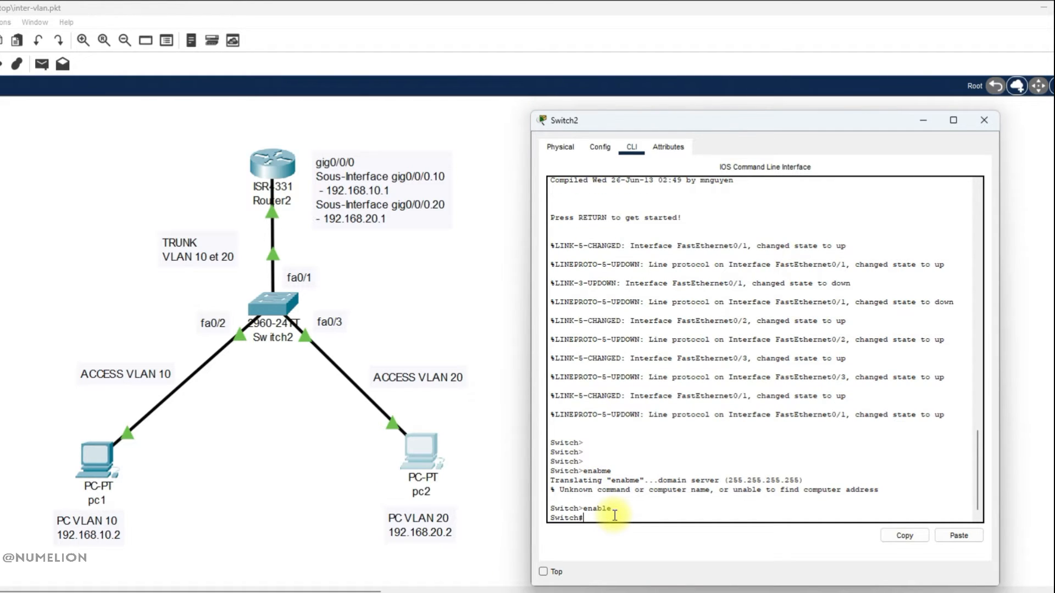
pyautogui.write('conf t')
pyautogui.press('Return')
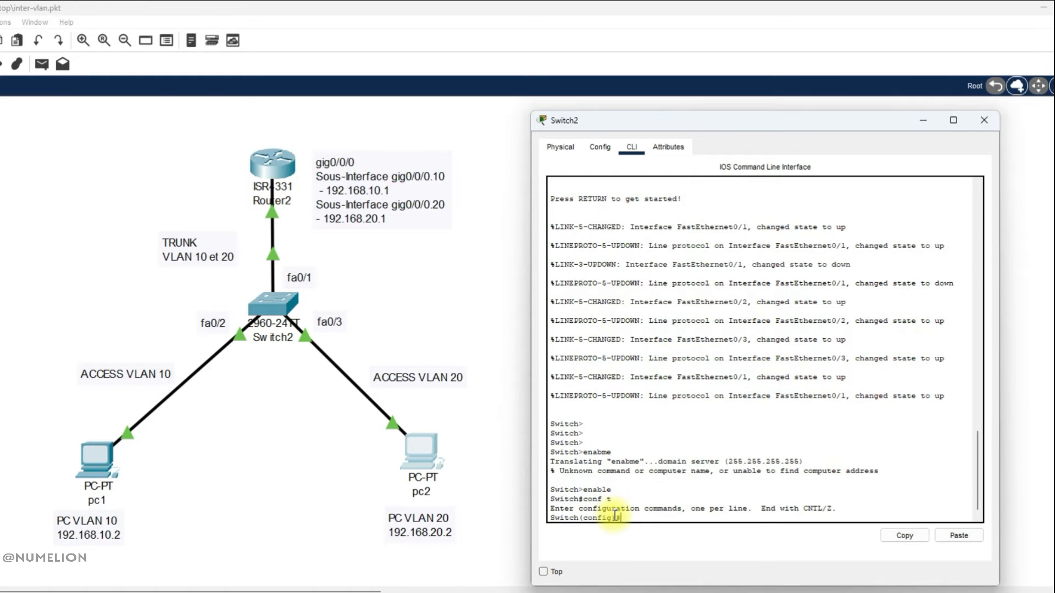
# Create VLAN 10 and VLAN 20 on the switch.
pyautogui.write('vlan 10')
pyautogui.press('Return')
pyautogui.write('vlan 20')
pyautogui.press('Return')
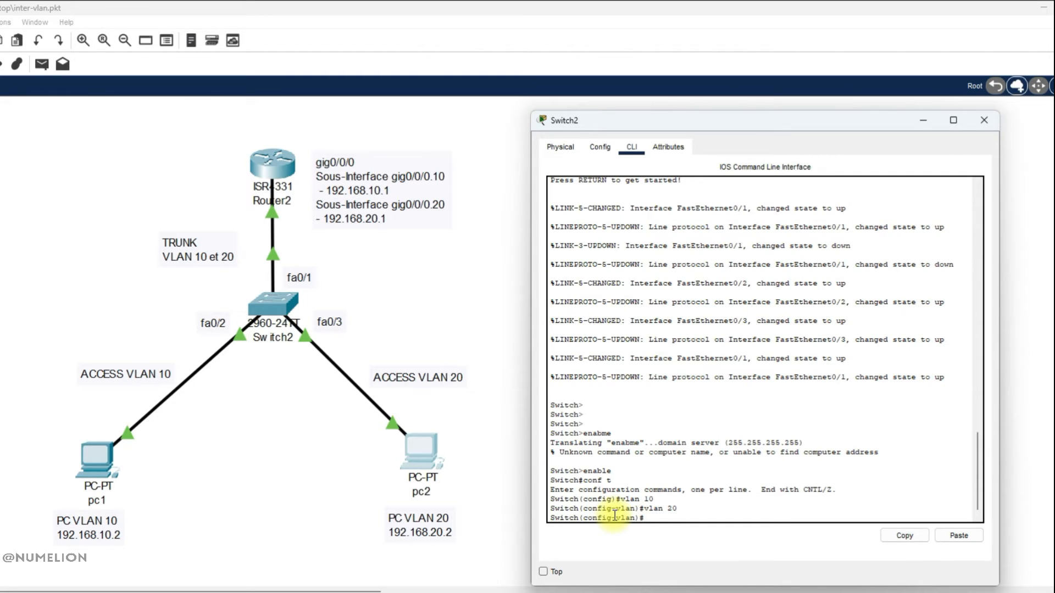
# Check the switch's VLAN database, then go back to its command line.
pyautogui.click(601, 147)
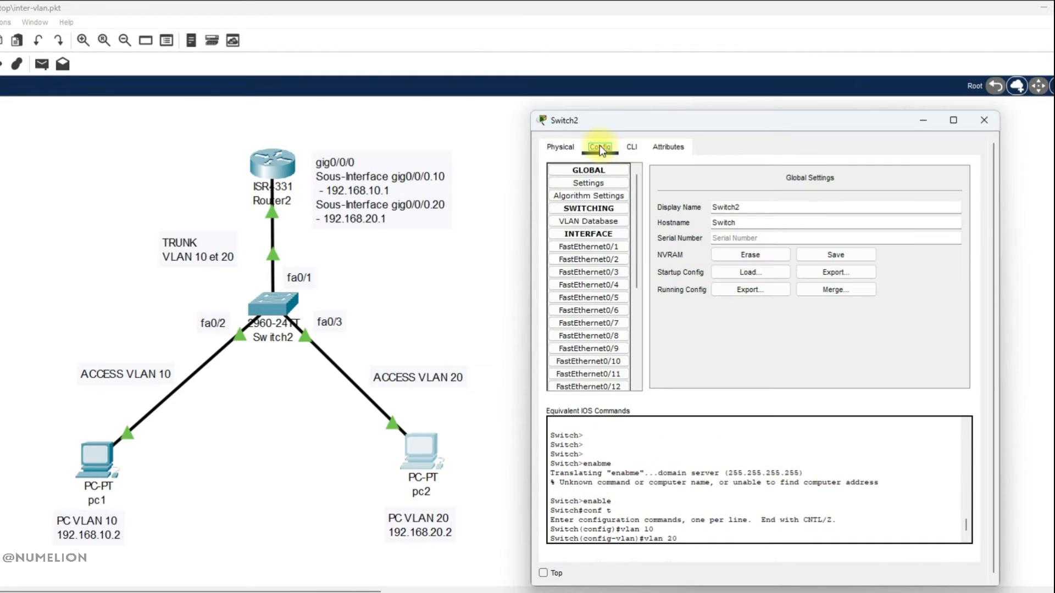
pyautogui.click(585, 221)
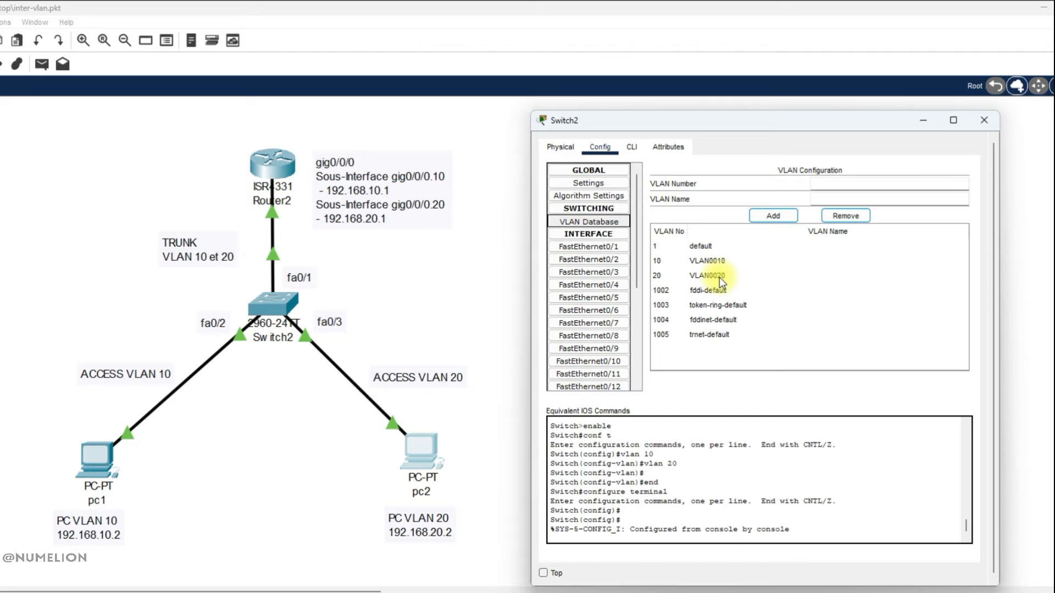
pyautogui.click(626, 150)
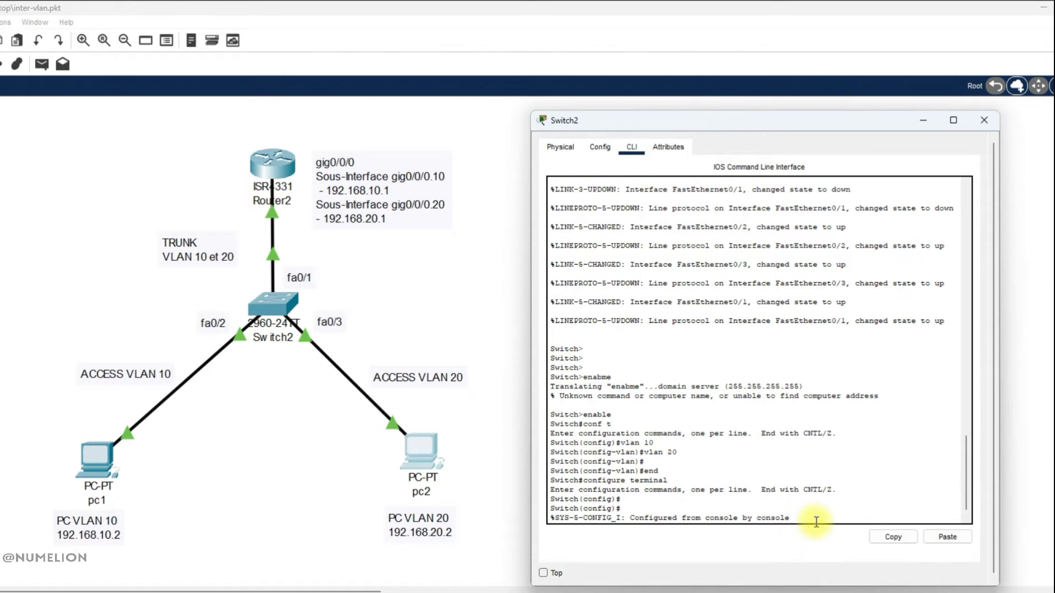
# On the switch, configure port fa0/2 as an access port assigned to VLAN 10.
pyautogui.press('Return')
pyautogui.press('Return')
pyautogui.press('Return')
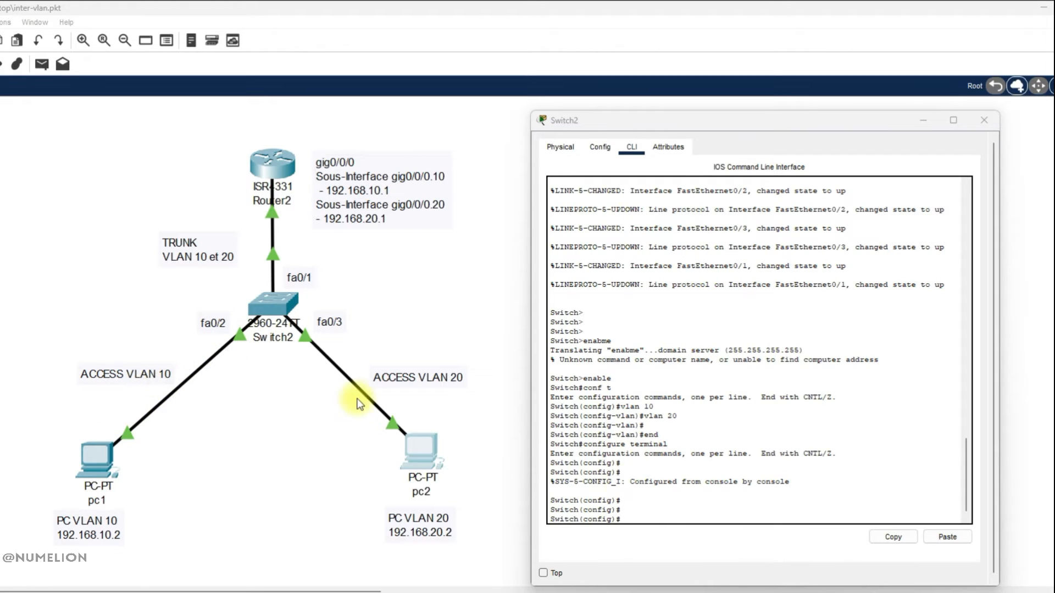
pyautogui.click(652, 517)
pyautogui.write('inter')
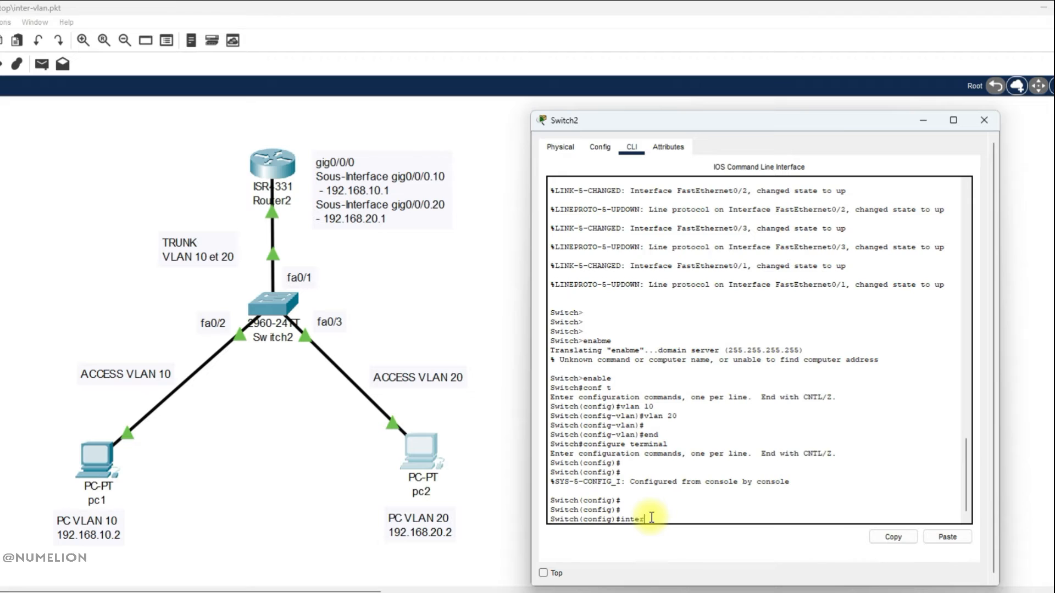
pyautogui.write('face fa0/2')
pyautogui.press('Return')
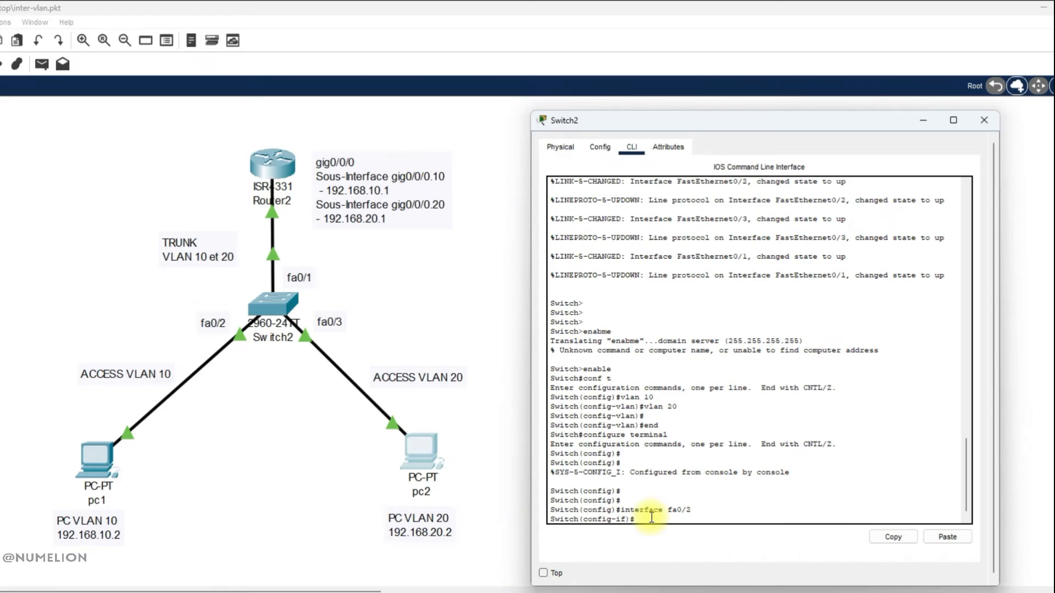
pyautogui.write('switchport mode access')
pyautogui.press('Return')
pyautogui.press('Up')
pyautogui.press('BackSpace')
pyautogui.press('BackSpace')
pyautogui.press('BackSpace')
pyautogui.press('BackSpace')
pyautogui.press('BackSpace')
pyautogui.press('BackSpace')
pyautogui.press('BackSpace')
pyautogui.press('BackSpace')
pyautogui.press('BackSpace')
pyautogui.press('BackSpace')
pyautogui.write('access vlan 10')
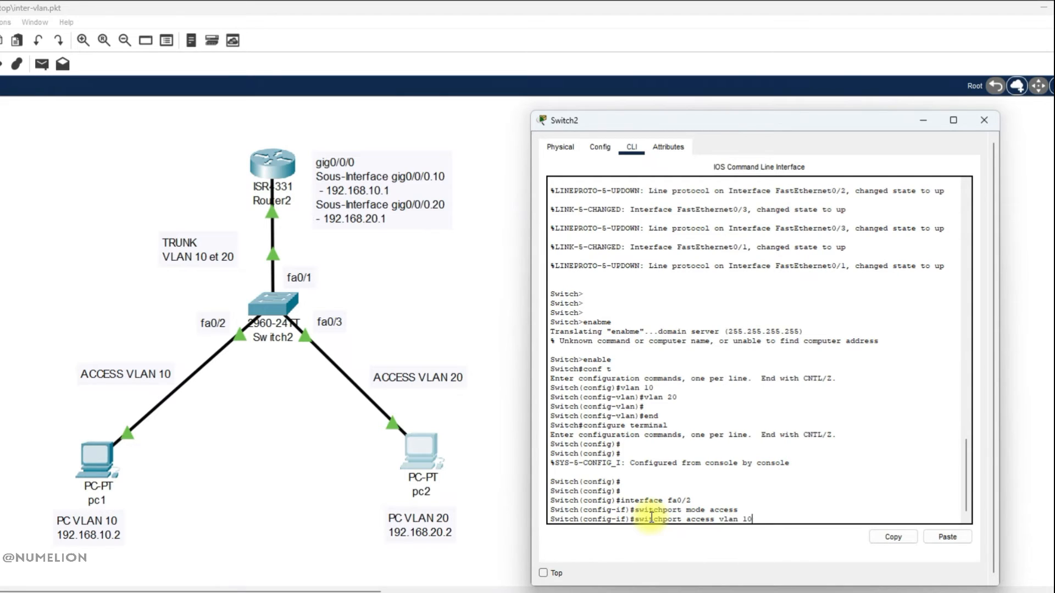
pyautogui.press('Return')
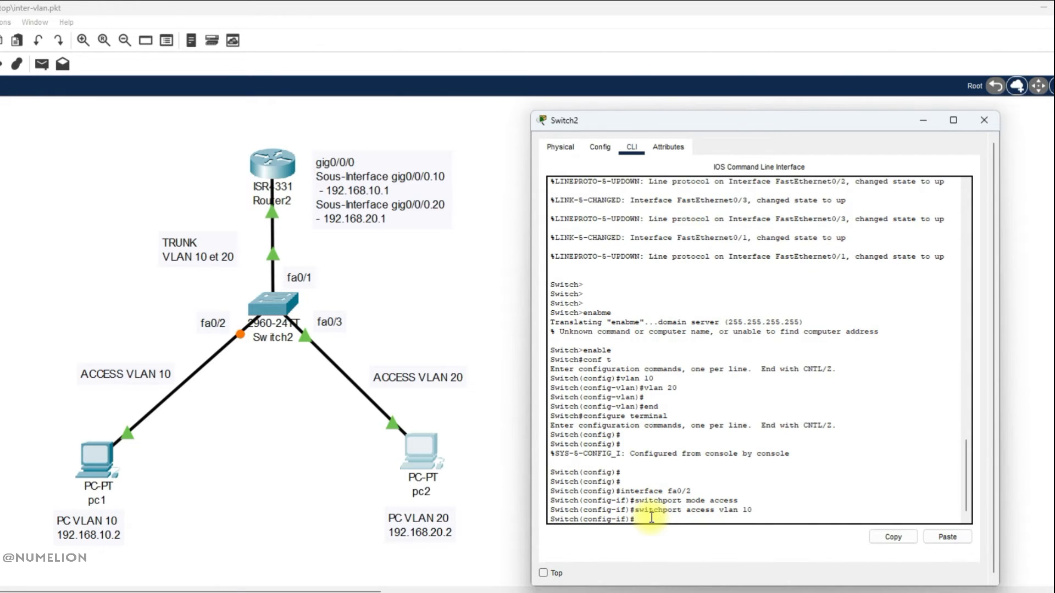
# Configure switch port fa0/3 as an access port assigned to VLAN 20.
pyautogui.write('interface')
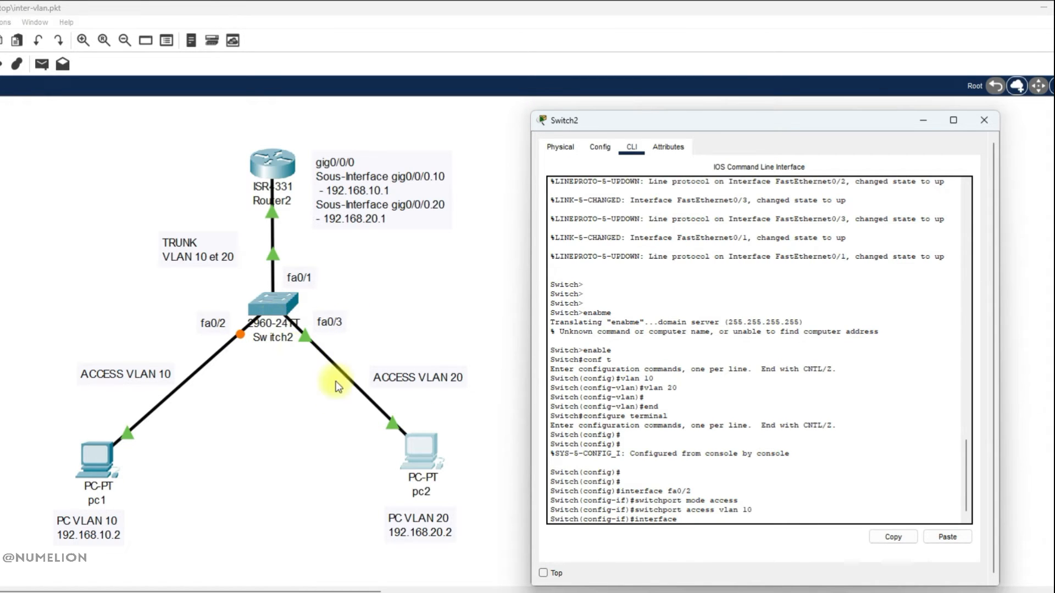
pyautogui.click(711, 518)
pyautogui.write('fa0/32')
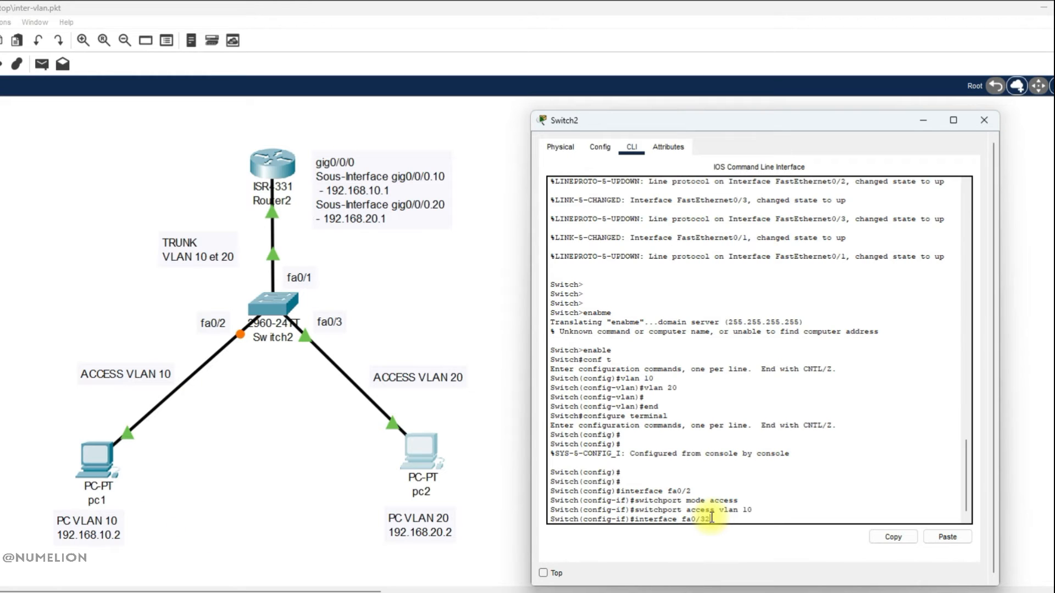
pyautogui.press('Return')
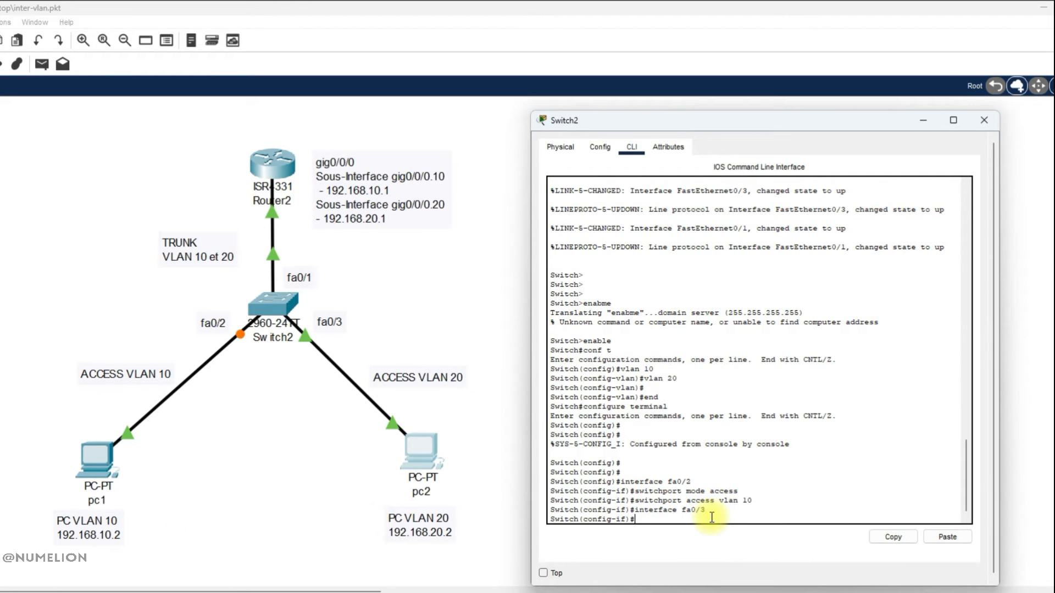
pyautogui.write('switchport mode access')
pyautogui.press('Return')
pyautogui.press('Up')
pyautogui.press('Up')
pyautogui.press('Up')
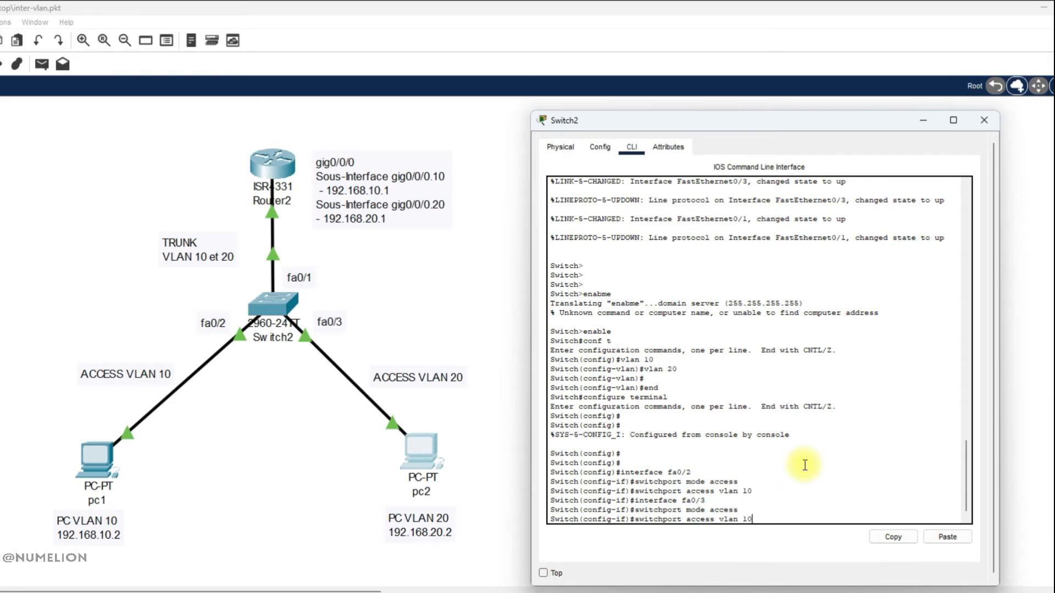
pyautogui.press('BackSpace')
pyautogui.press('BackSpace')
pyautogui.write('2')
pyautogui.press('Return')
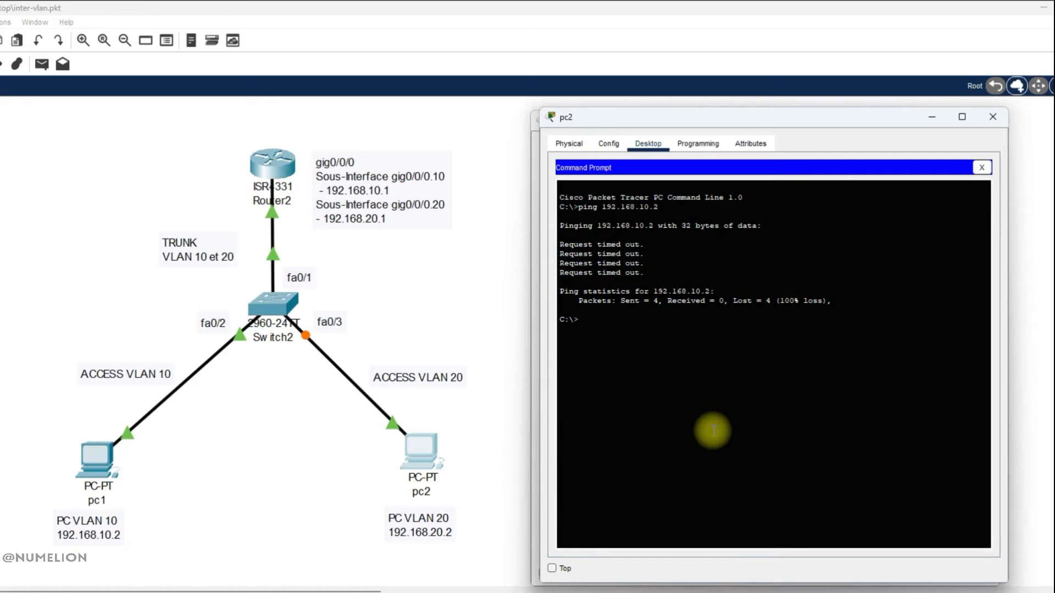
# From pc2's command prompt, ping 192.168.10.2 again, interrupt it, and close the pc2 window.
pyautogui.press('Up')
pyautogui.press('Return')
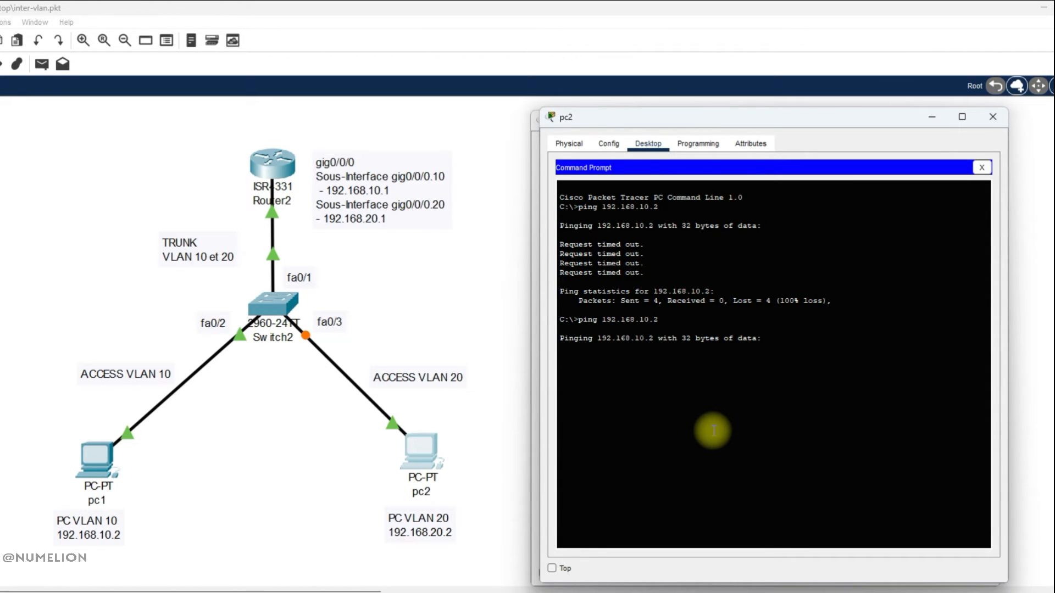
pyautogui.hotkey('ctrl', 'c')
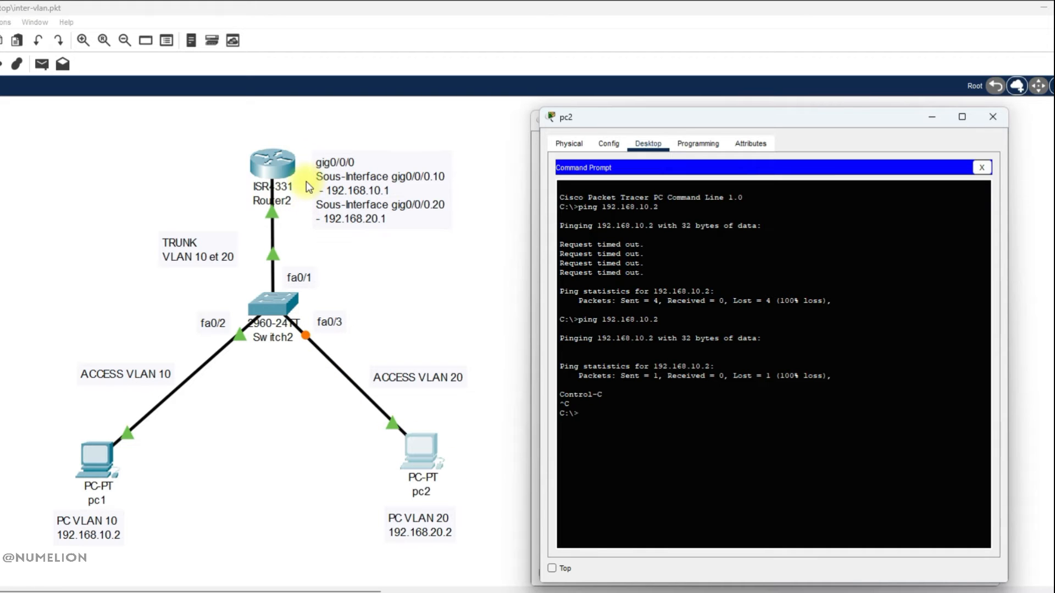
pyautogui.click(932, 117)
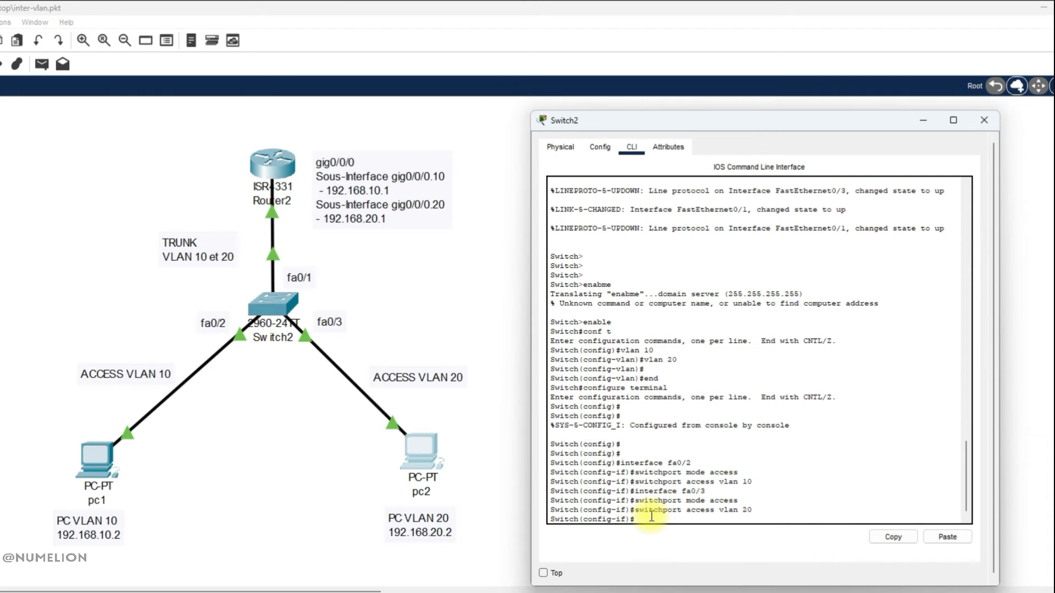
# Remove access mode from switch port fa0/1 and set it to trunk mode.
pyautogui.write('interface fa0/1')
pyautogui.press('Return')
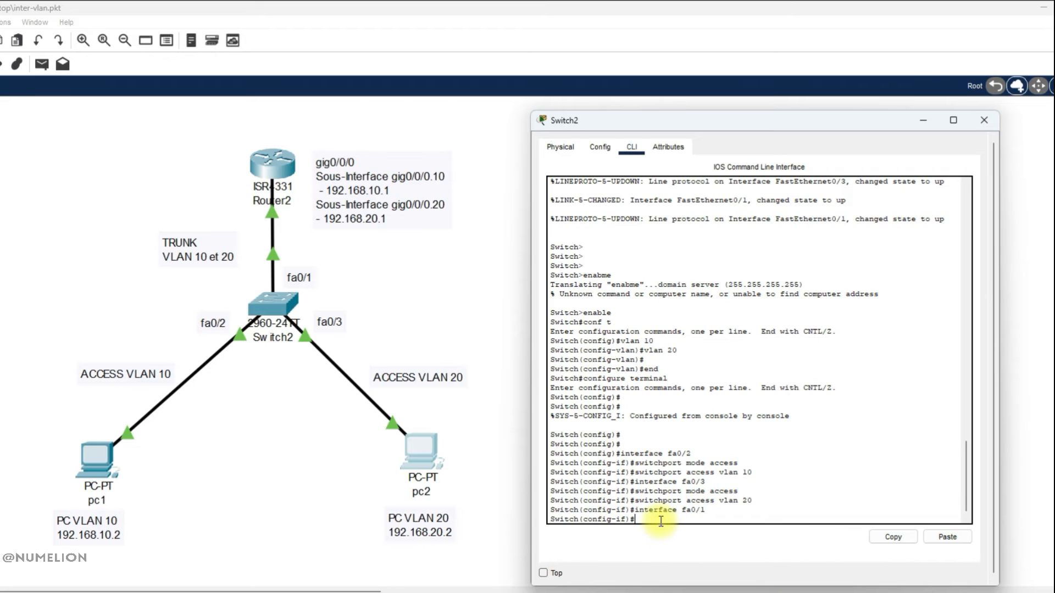
pyautogui.write('no switchport mode access')
pyautogui.press('Return')
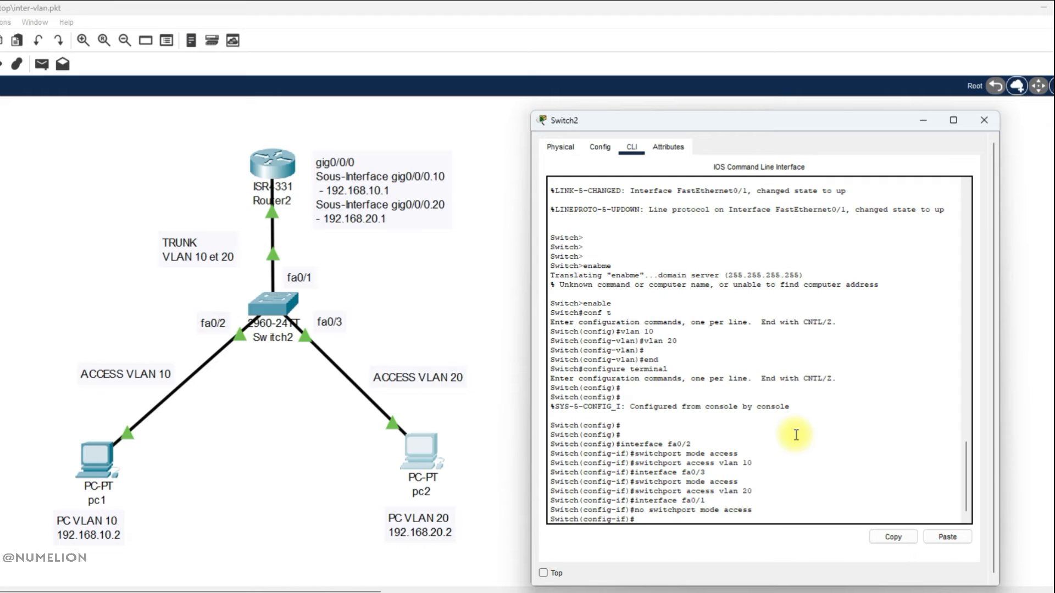
pyautogui.write('switchport mode trunk')
pyautogui.press('Return')
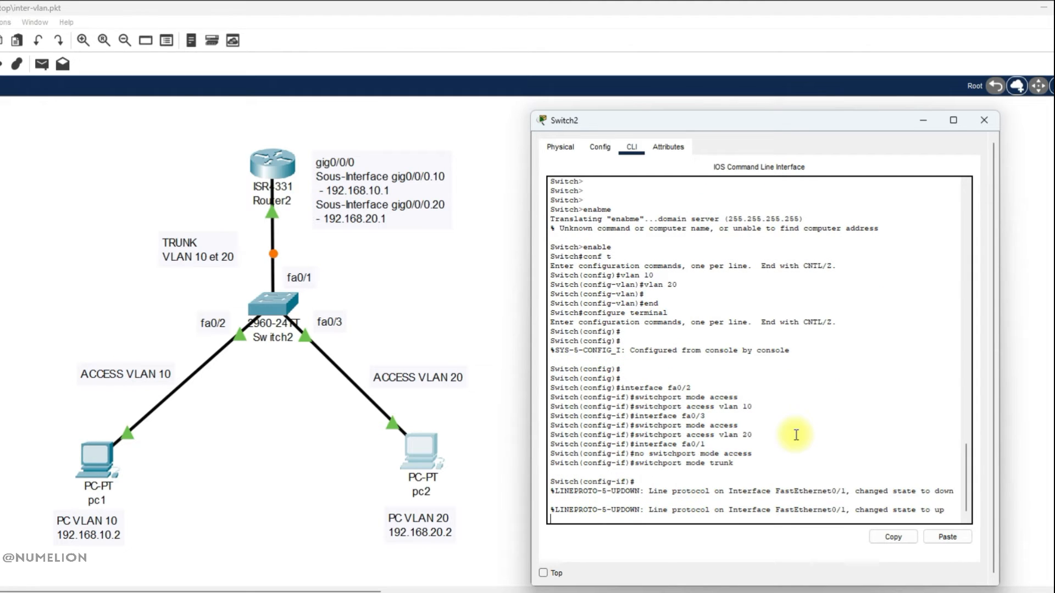
pyautogui.press('Return')
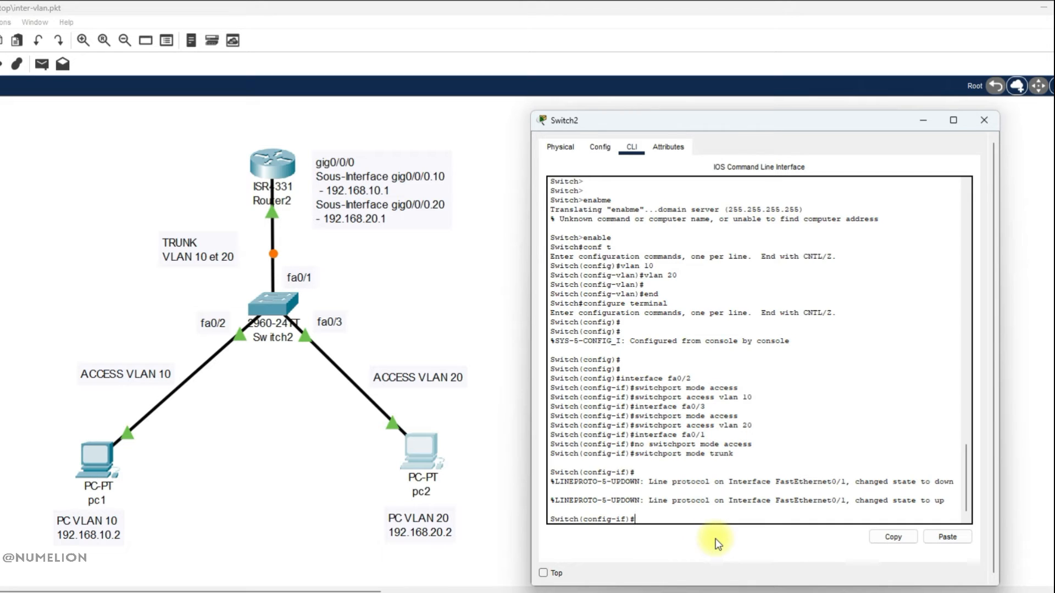
# Allow only VLANs 10,20 on the fa0/1 trunk and exit configuration mode with end.
pyautogui.write('switchport trunk allowed vlan ')
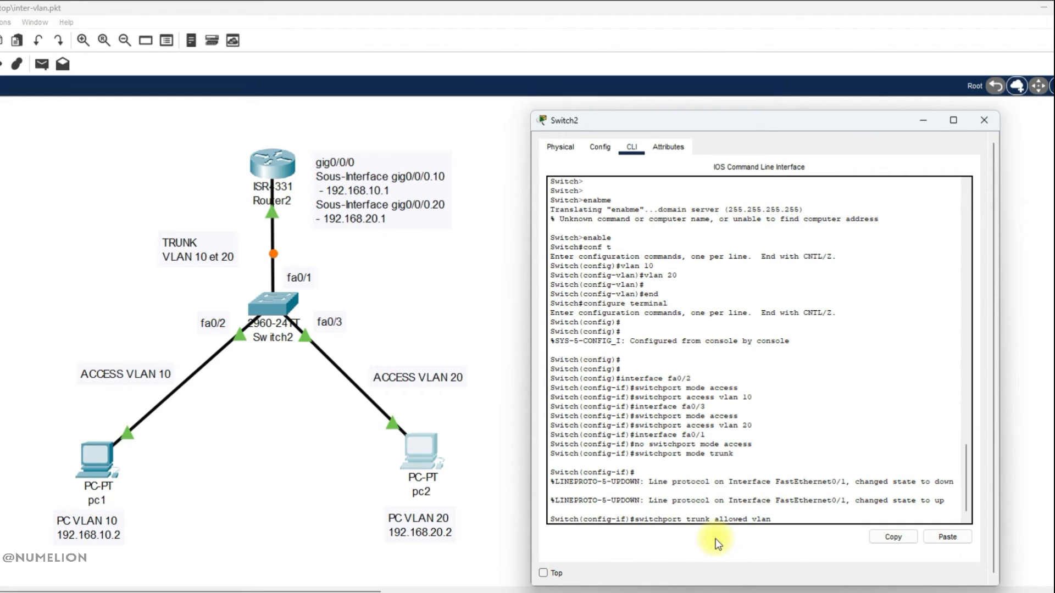
pyautogui.write('10,20')
pyautogui.press('Left')
pyautogui.press('Left')
pyautogui.press('BackSpace')
pyautogui.write('-')
pyautogui.press('BackSpace')
pyautogui.write(',')
pyautogui.press('BackSpace')
pyautogui.write('-')
pyautogui.press('BackSpace')
pyautogui.write(',')
pyautogui.press('Return')
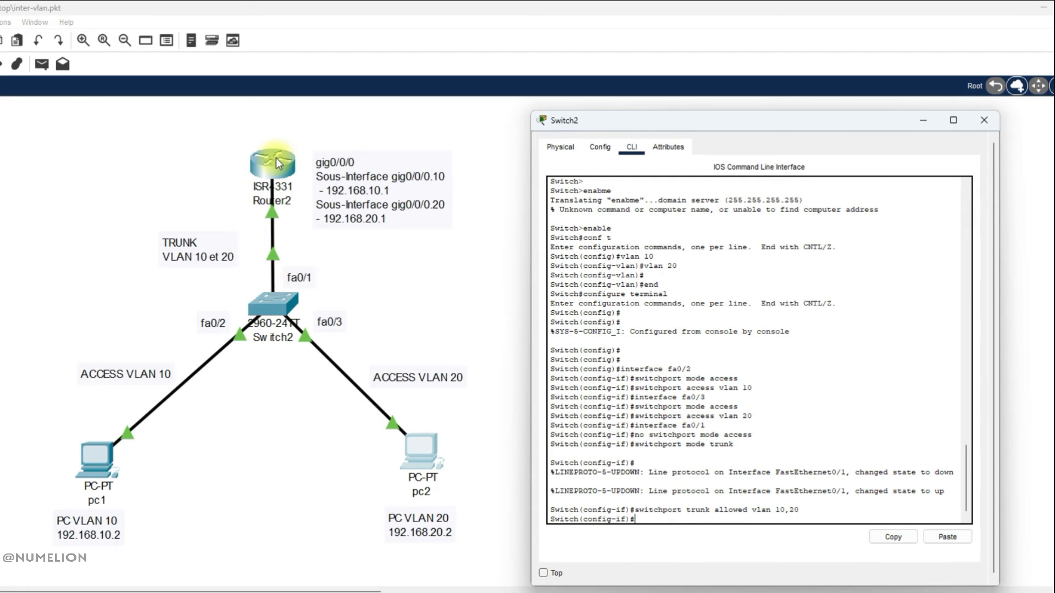
pyautogui.write('end')
pyautogui.press('Return')
pyautogui.press('Return')
pyautogui.press('Return')
pyautogui.press('Return')
pyautogui.press('Return')
pyautogui.press('Return')
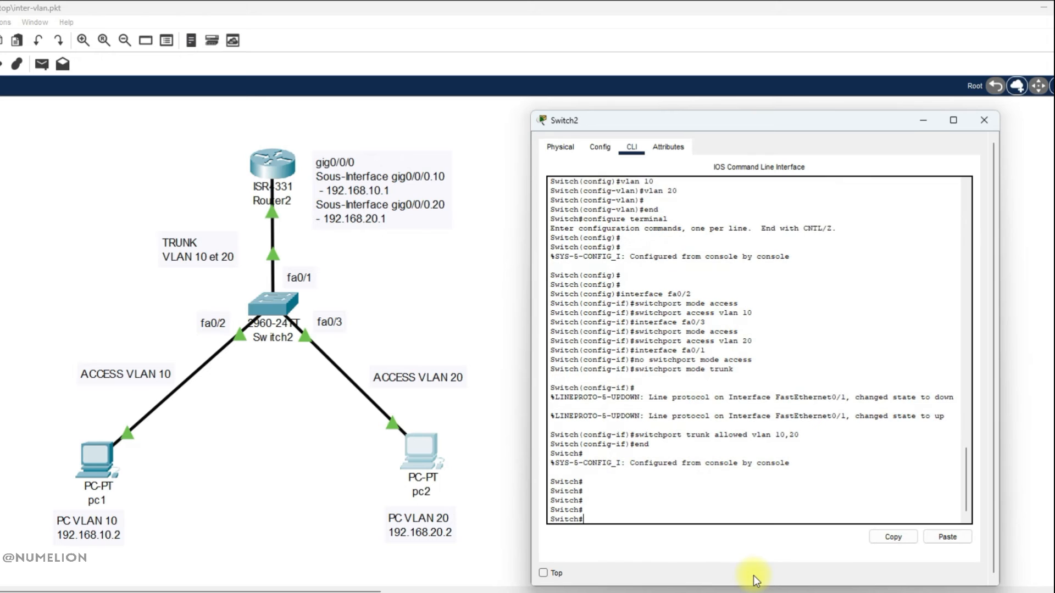
# Display the switch's running configuration, review the fa0/1, fa0/2 and fa0/3 port settings, and close the switch window.
pyautogui.write('show running-conf')
pyautogui.press('Return')
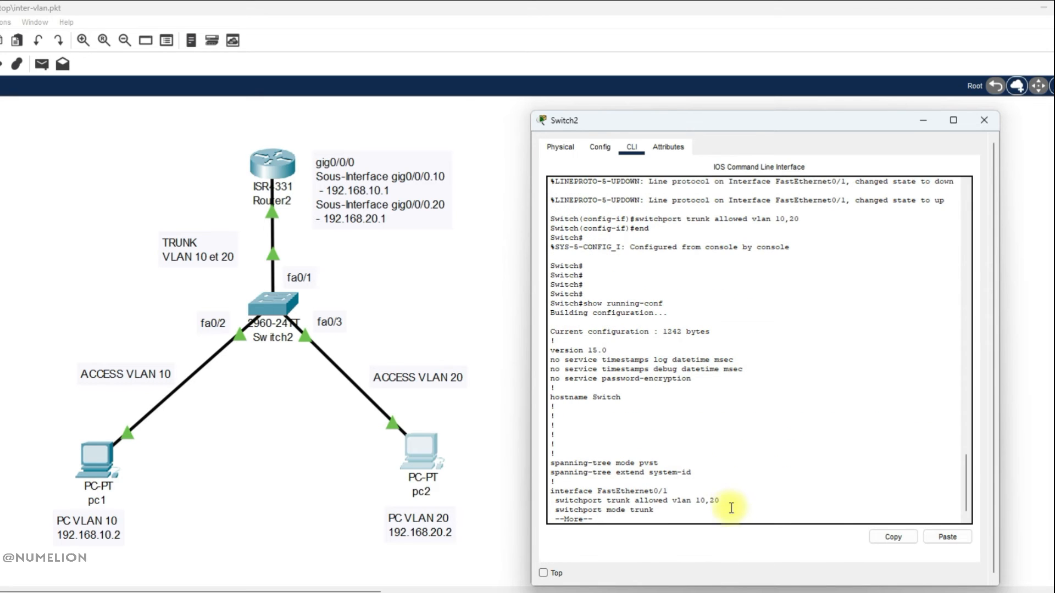
pyautogui.press('Return')
pyautogui.press('Return')
pyautogui.press('Return')
pyautogui.press('Return')
pyautogui.press('Return')
pyautogui.press('Return')
pyautogui.press('Return')
pyautogui.press('Return')
pyautogui.press('Return')
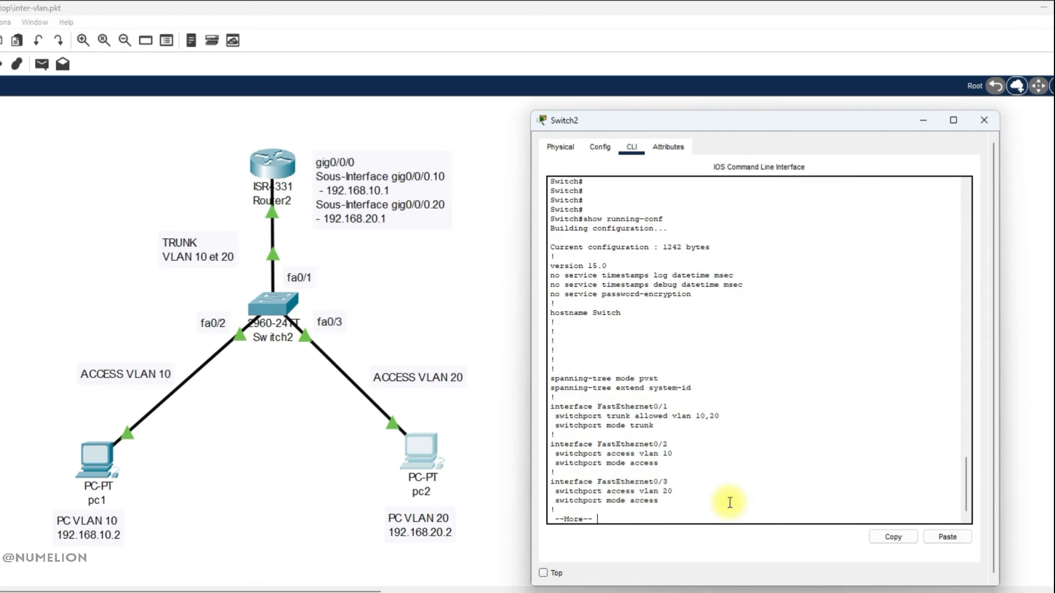
pyautogui.moveTo(666, 500); pyautogui.dragTo(555, 484)
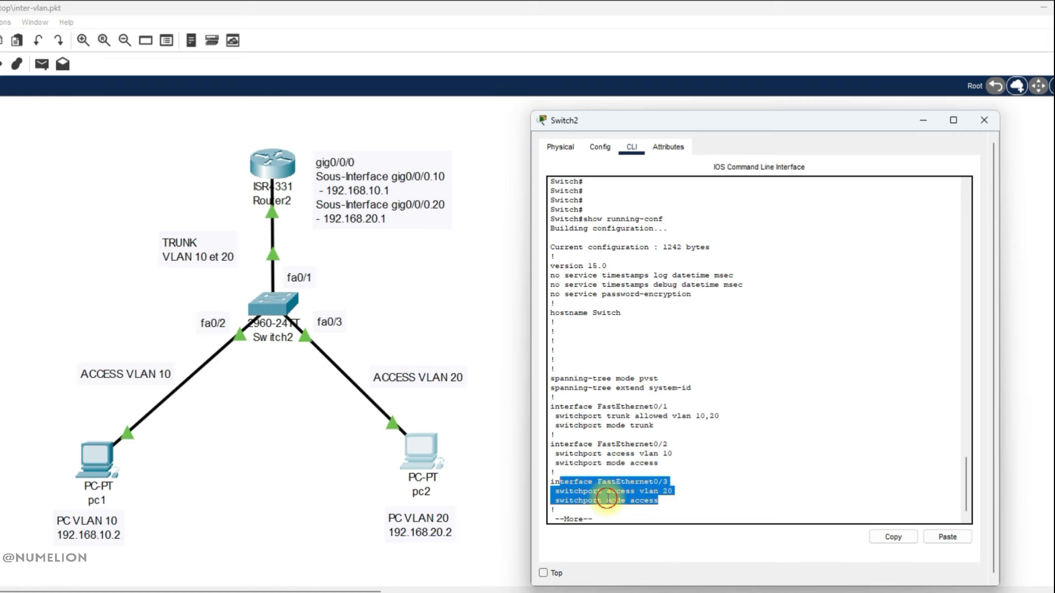
pyautogui.click(668, 500)
pyautogui.moveTo(597, 491); pyautogui.dragTo(673, 491)
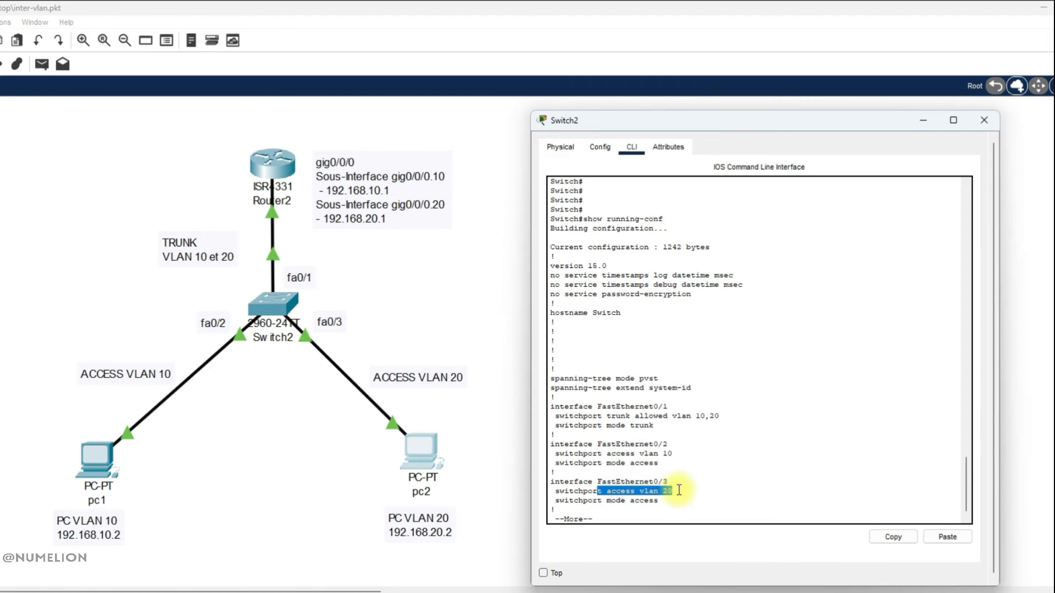
pyautogui.moveTo(673, 454); pyautogui.dragTo(574, 454)
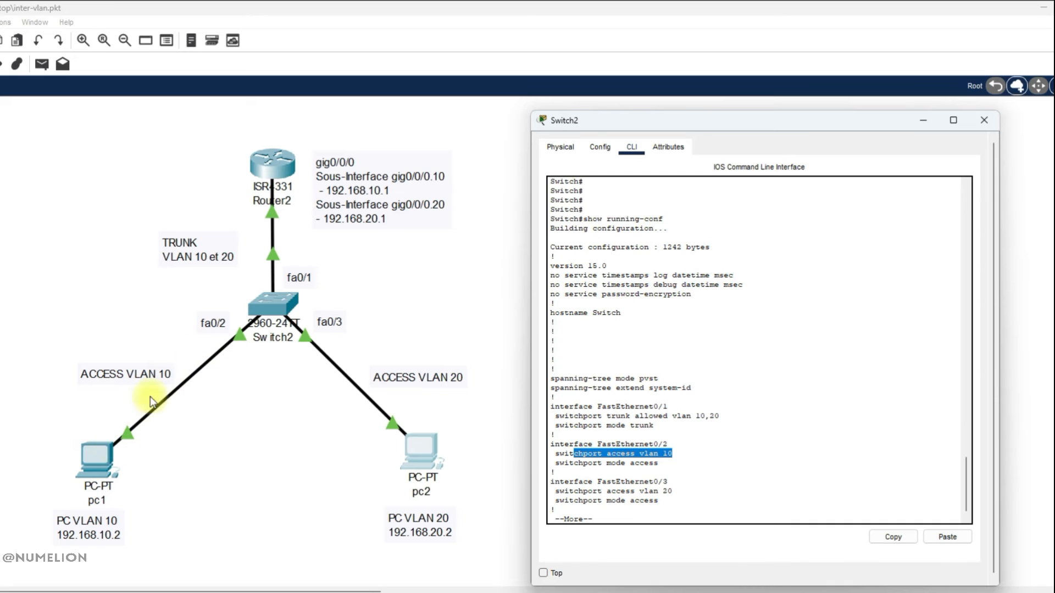
pyautogui.moveTo(611, 416); pyautogui.dragTo(680, 416)
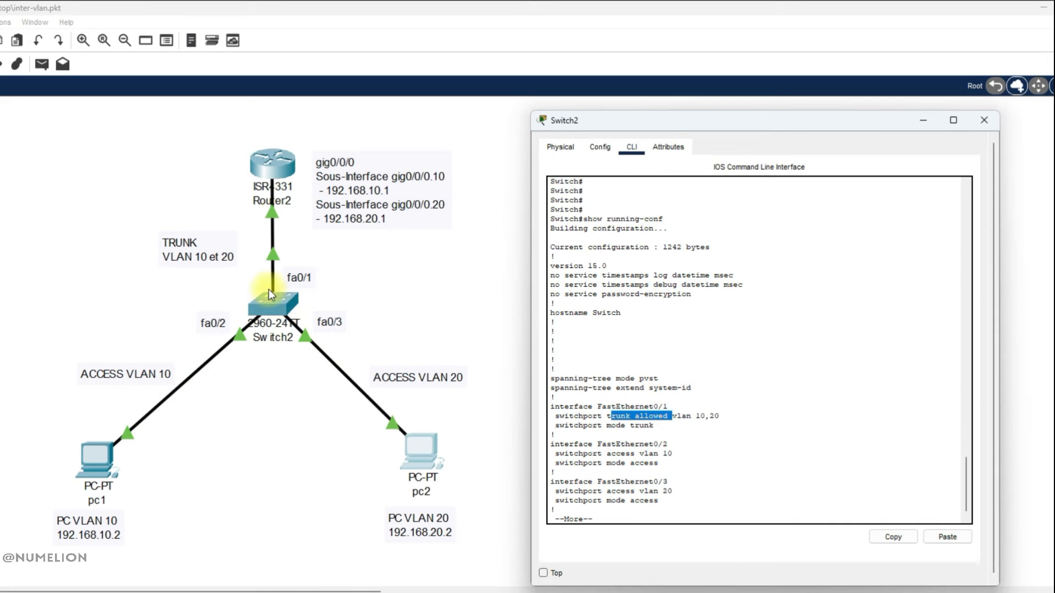
pyautogui.click(708, 417)
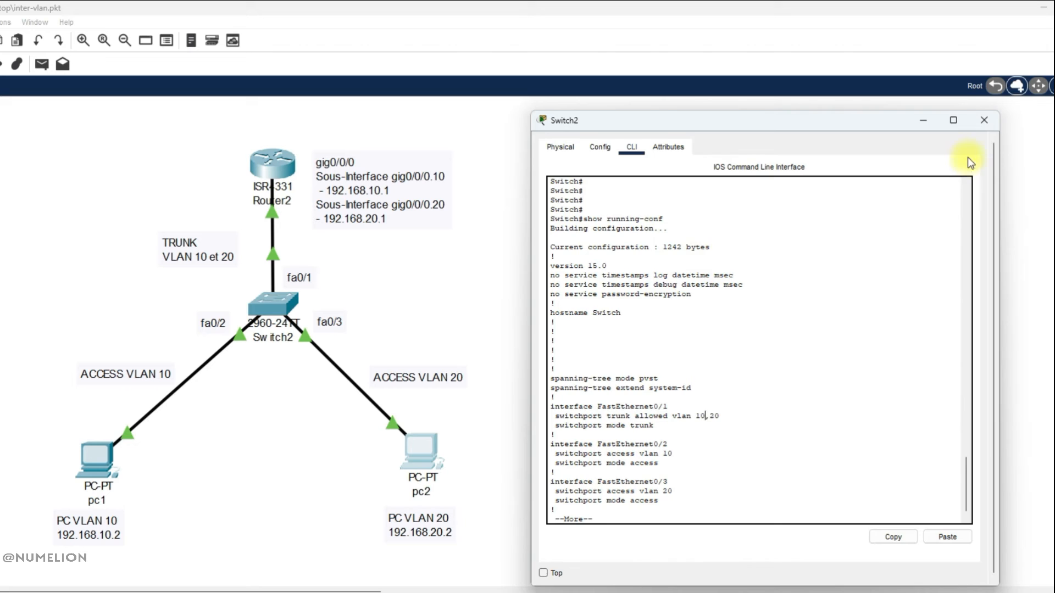
pyautogui.click(924, 120)
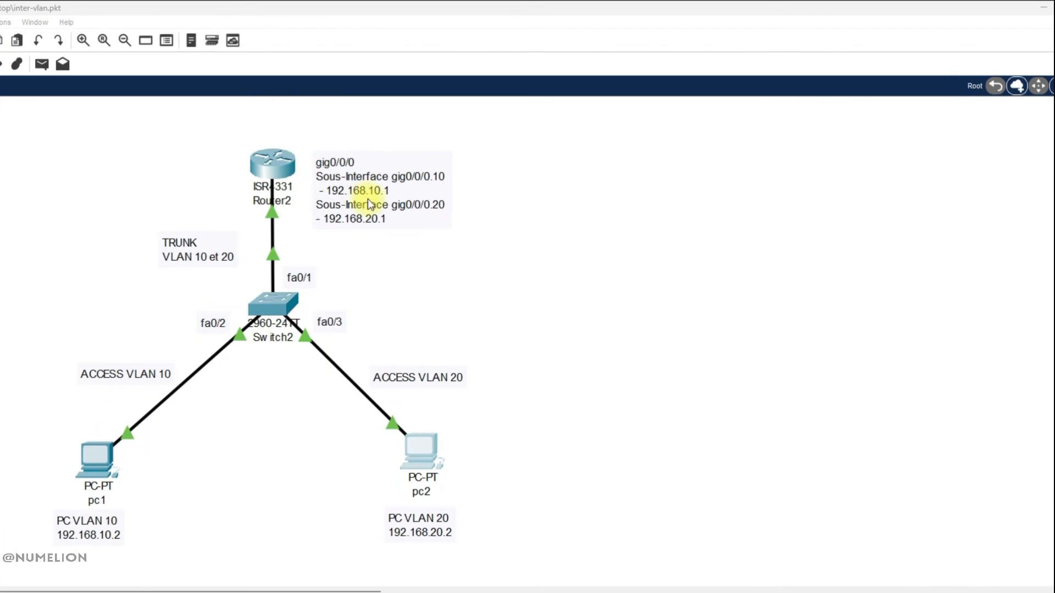
# Open the router's command line and exit configuration mode with end.
pyautogui.click(267, 165)
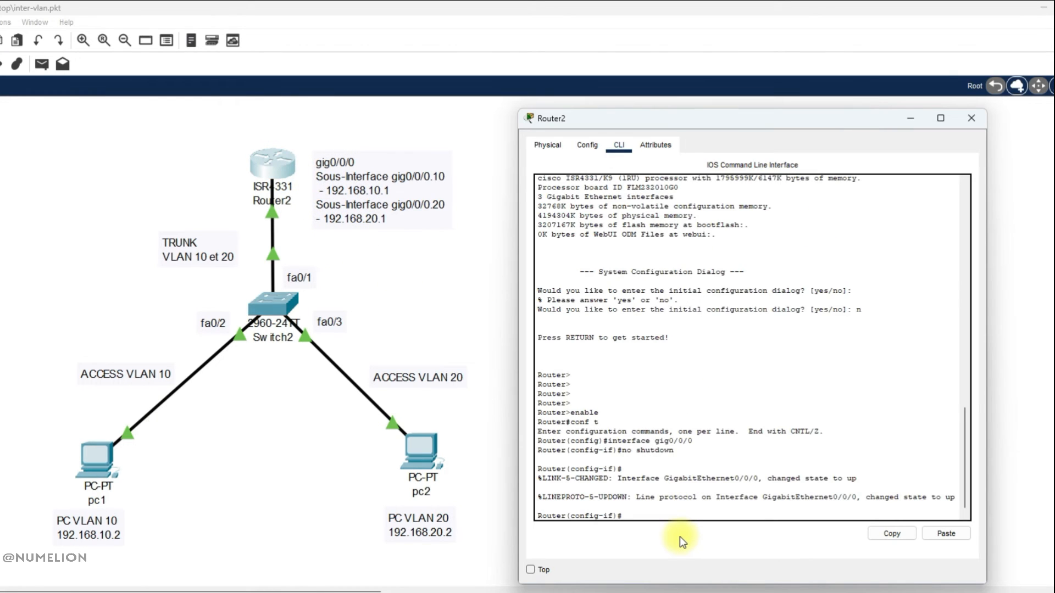
pyautogui.write('int')
pyautogui.press('BackSpace')
pyautogui.press('BackSpace')
pyautogui.press('BackSpace')
pyautogui.moveTo(730, 473); pyautogui.dragTo(697, 478)
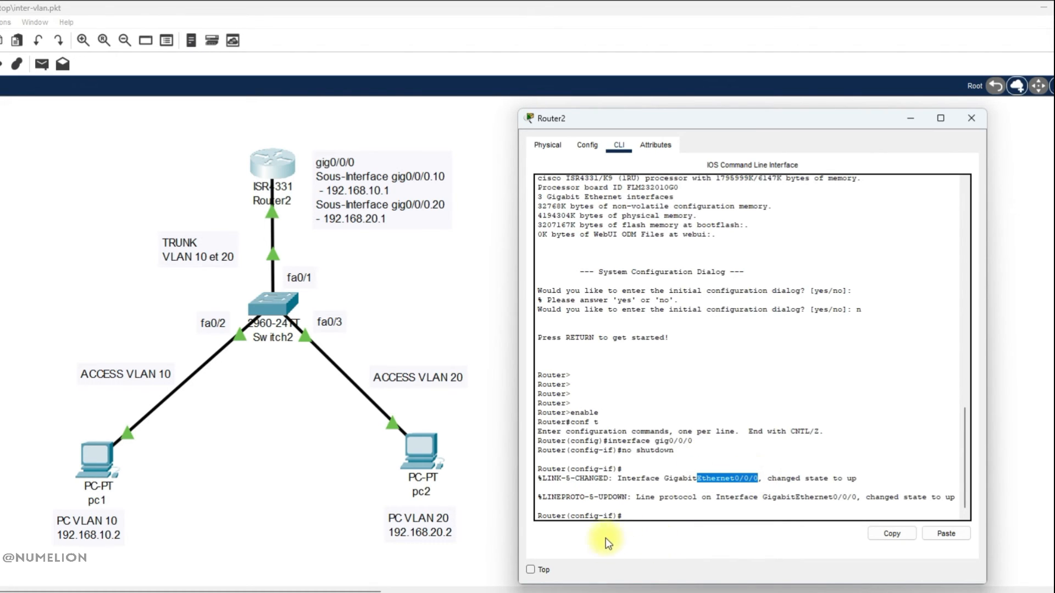
pyautogui.click(638, 511)
pyautogui.write('end')
pyautogui.press('Return')
pyautogui.press('Return')
# Enter configuration mode with conf t and create the router subinterface gig0/0/0.10.
pyautogui.write('conf t')
pyautogui.press('Return')
pyautogui.press('Return')
pyautogui.press('Return')
pyautogui.press('Return')
pyautogui.write('interface')
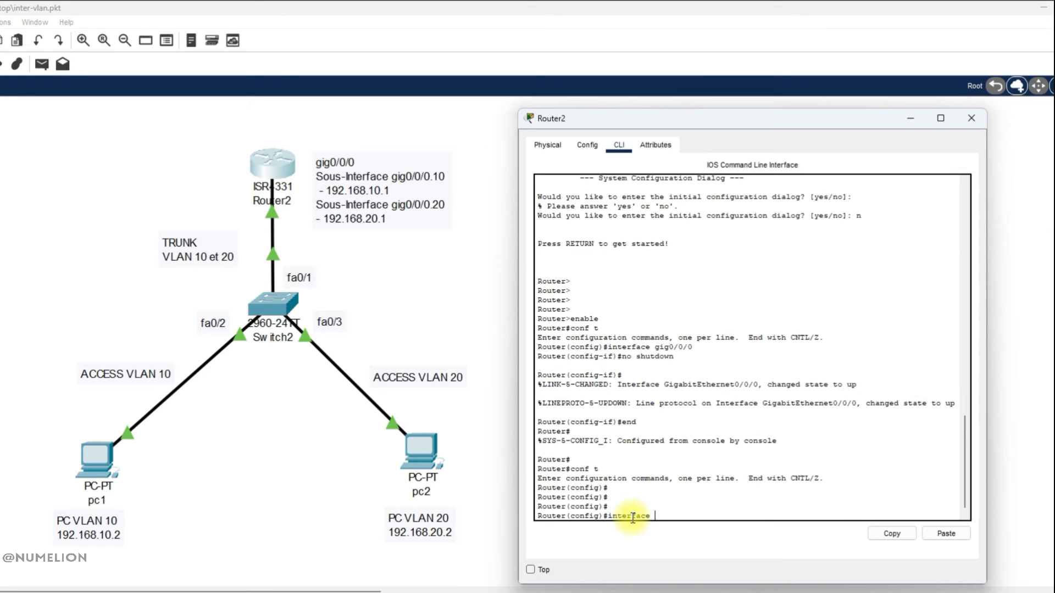
pyautogui.write(' gig0/0/0.10')
pyautogui.press('Return')
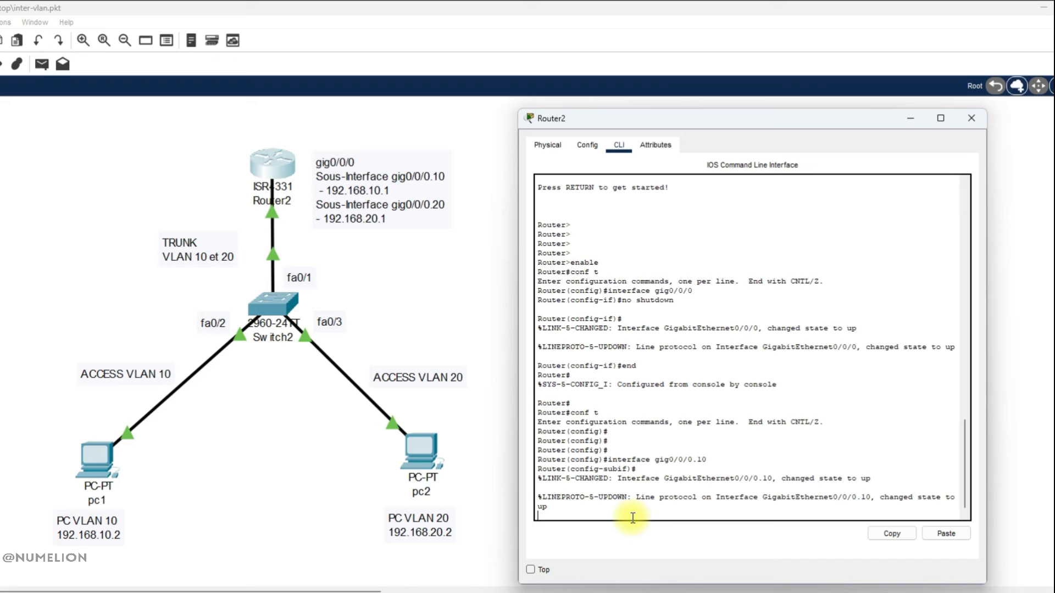
pyautogui.press('Return')
pyautogui.press('Return')
pyautogui.press('Return')
pyautogui.press('Return')
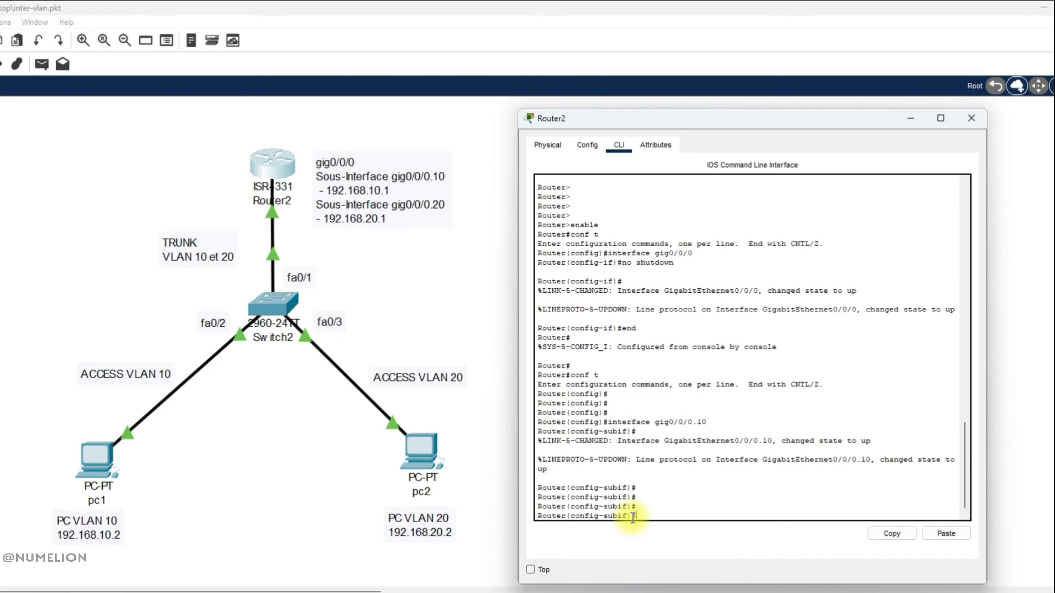
# Set 802.1Q encapsulation for VLAN 10 on the gig0/0/0.10 subinterface with encapsulation dot1Q 10.
pyautogui.write('encapsulation dot1Q')
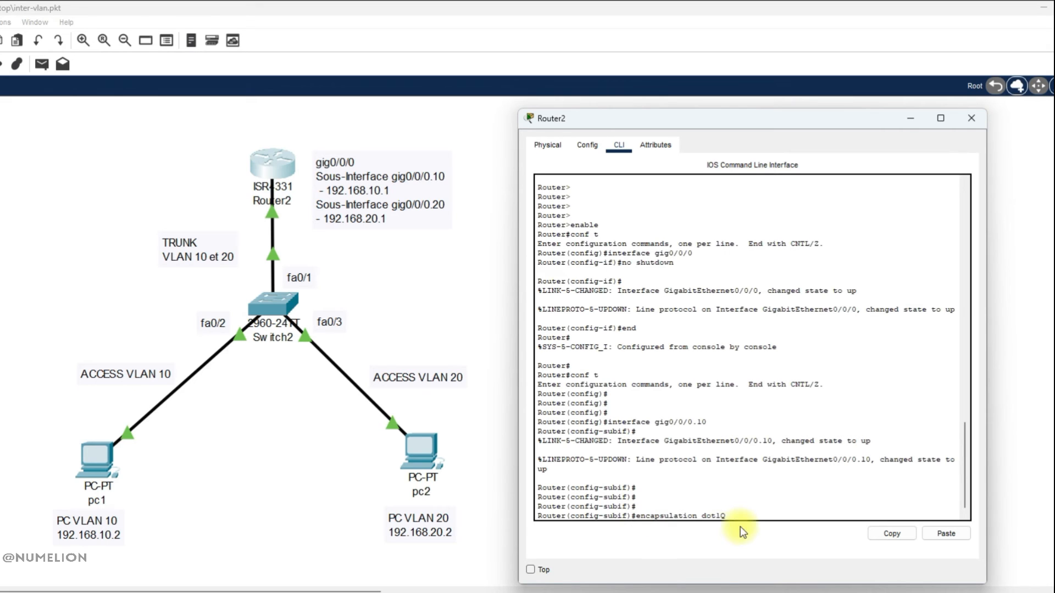
pyautogui.moveTo(716, 516); pyautogui.dragTo(719, 516)
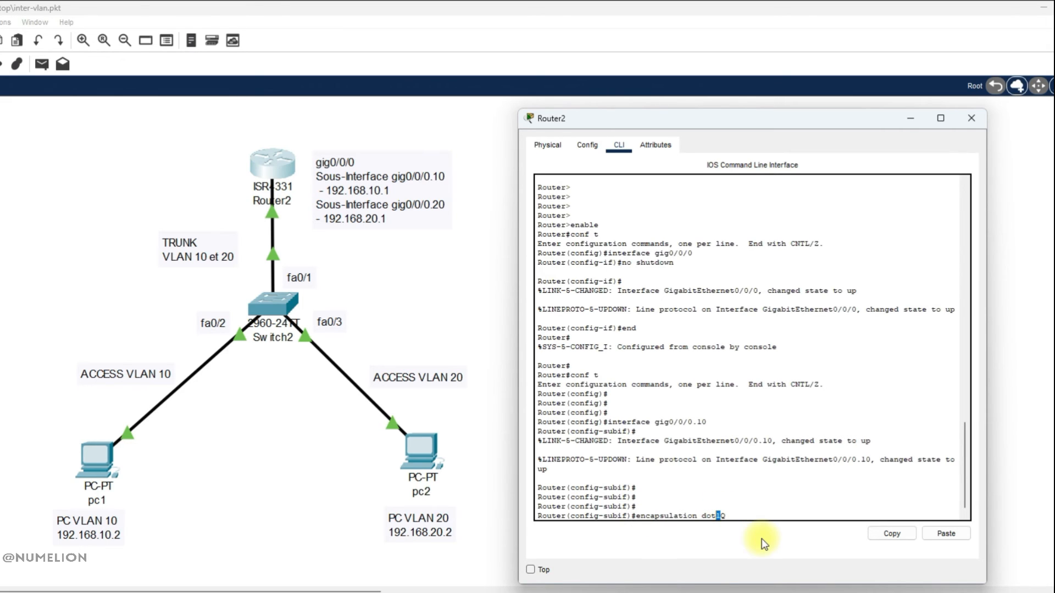
pyautogui.click(733, 518)
pyautogui.write('10')
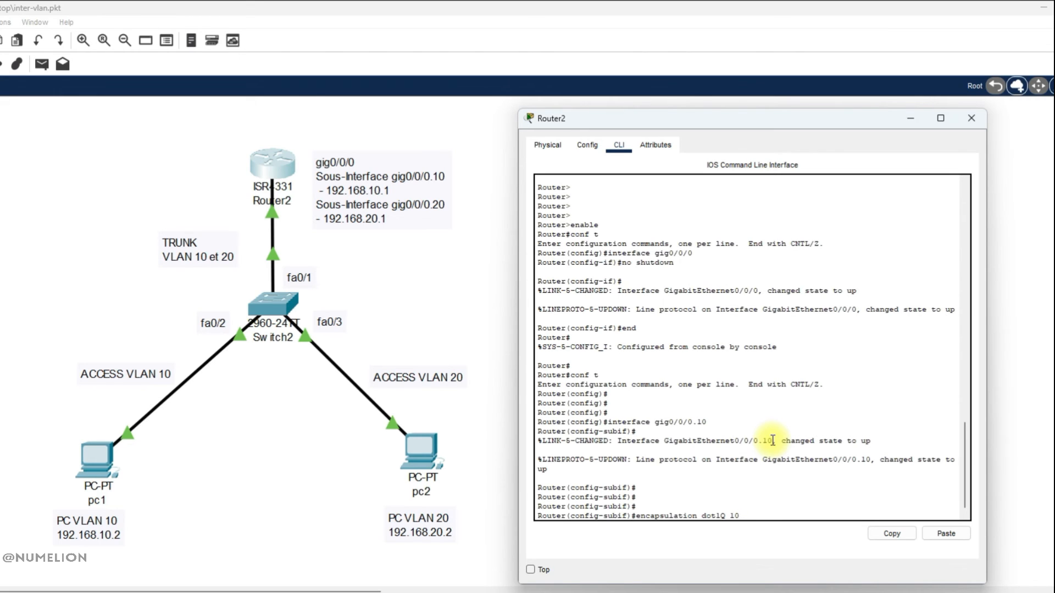
pyautogui.press('Return')
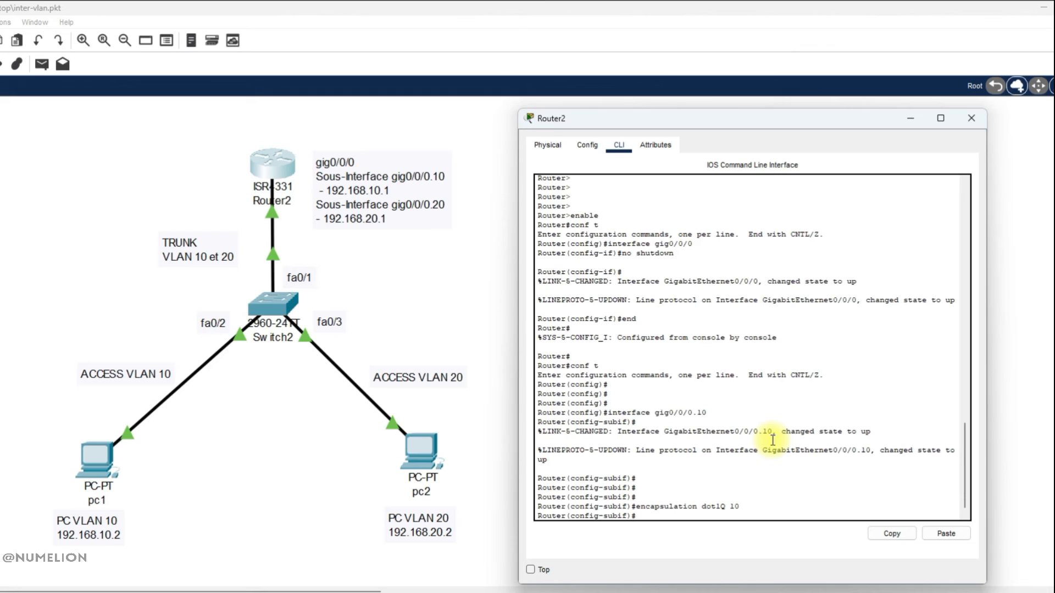
# Assign IP address 192.168.10.1 with mask 255.255.255.0 to the gig0/0/0.10 subinterface.
pyautogui.write('ip address')
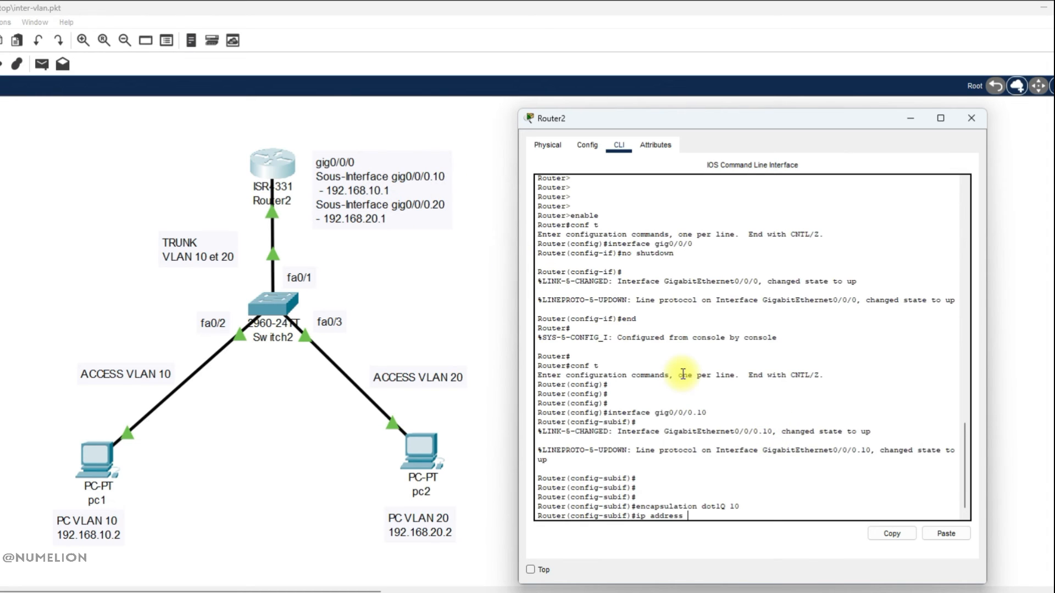
pyautogui.write('192.168.10.1 255.255.255.0')
pyautogui.press('Return')
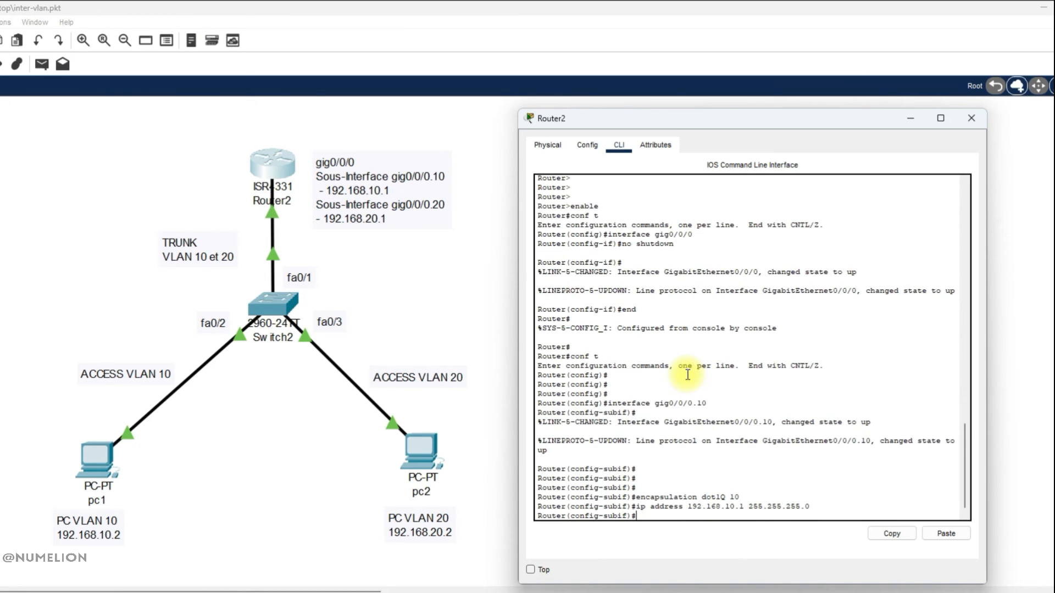
# Create the router subinterface gig0/0/0.20.
pyautogui.write('interface')
pyautogui.write('gig0/0/0.20')
pyautogui.press('Return')
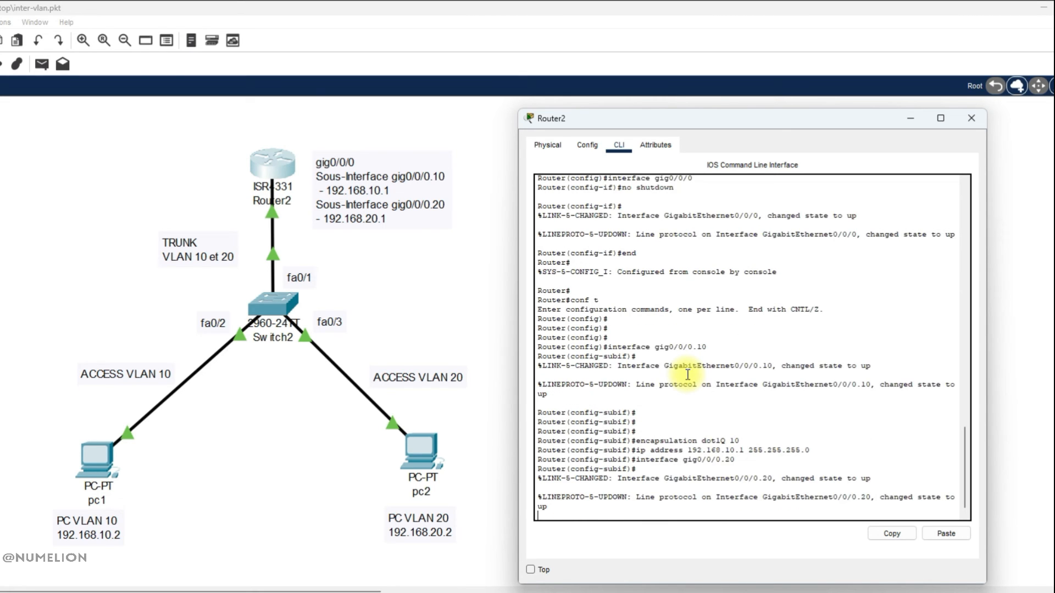
pyautogui.press('Return')
# Set encapsulation dot1Q 20 on the gig0/0/0.20 subinterface by editing the recalled VLAN 10 command.
pyautogui.press('Up')
pyautogui.press('Up')
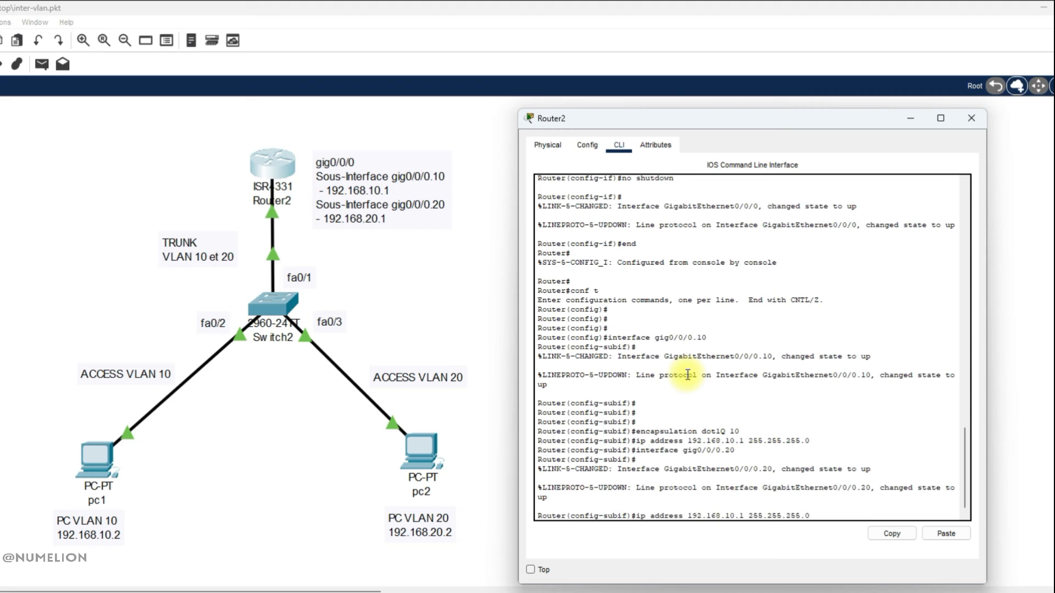
pyautogui.press('Up')
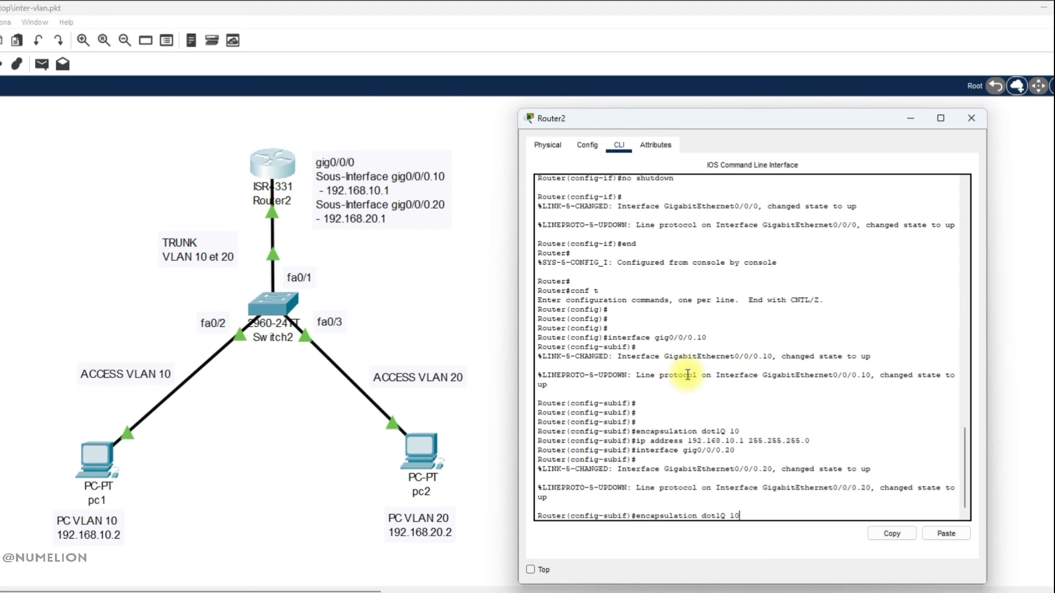
pyautogui.press('BackSpace')
pyautogui.press('BackSpace')
pyautogui.write('20')
pyautogui.press('Return')
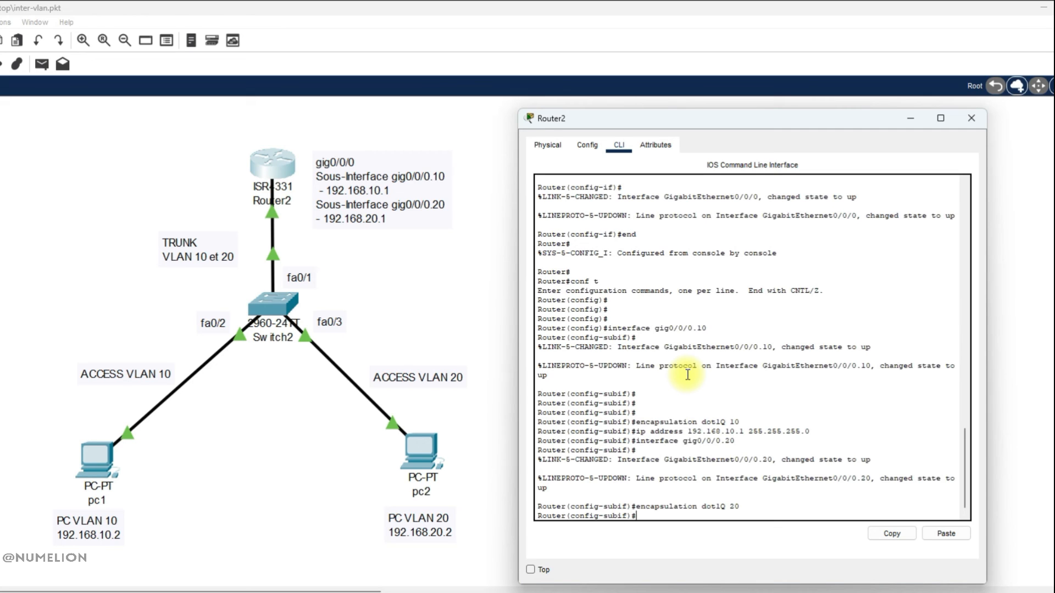
# Assign IP address 192.168.20.1 with mask 255.255.255.0 to gig0/0/0.20, then close the router window.
pyautogui.press('Up')
pyautogui.press('Up')
pyautogui.press('Up')
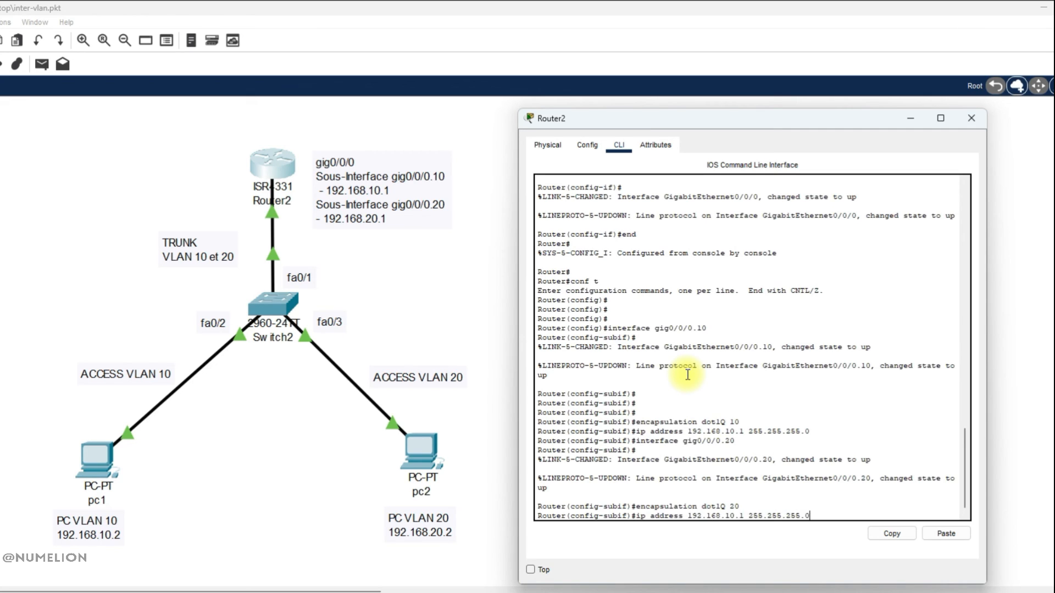
pyautogui.press('Left')
pyautogui.press('Left')
pyautogui.press('Left')
pyautogui.press('Left')
pyautogui.press('Left')
pyautogui.press('Left')
pyautogui.press('Left')
pyautogui.press('Left')
pyautogui.press('Left')
pyautogui.press('Left')
pyautogui.press('Left')
pyautogui.press('Left')
pyautogui.press('Left')
pyautogui.press('Left')
pyautogui.press('Left')
pyautogui.press('Left')
pyautogui.press('BackSpace')
pyautogui.press('BackSpace')
pyautogui.write('20')
pyautogui.press('Return')
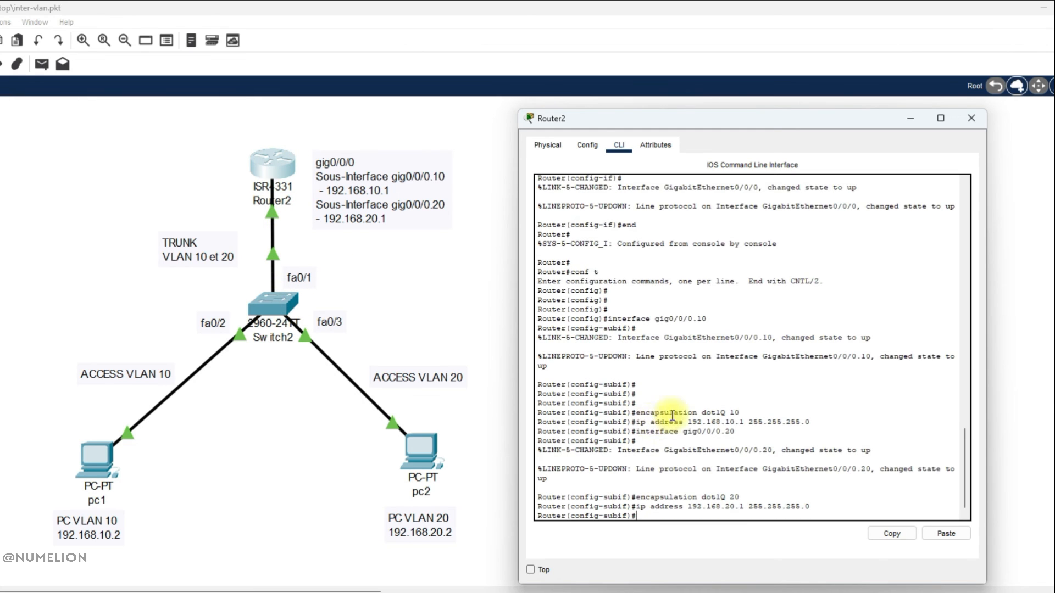
pyautogui.click(911, 118)
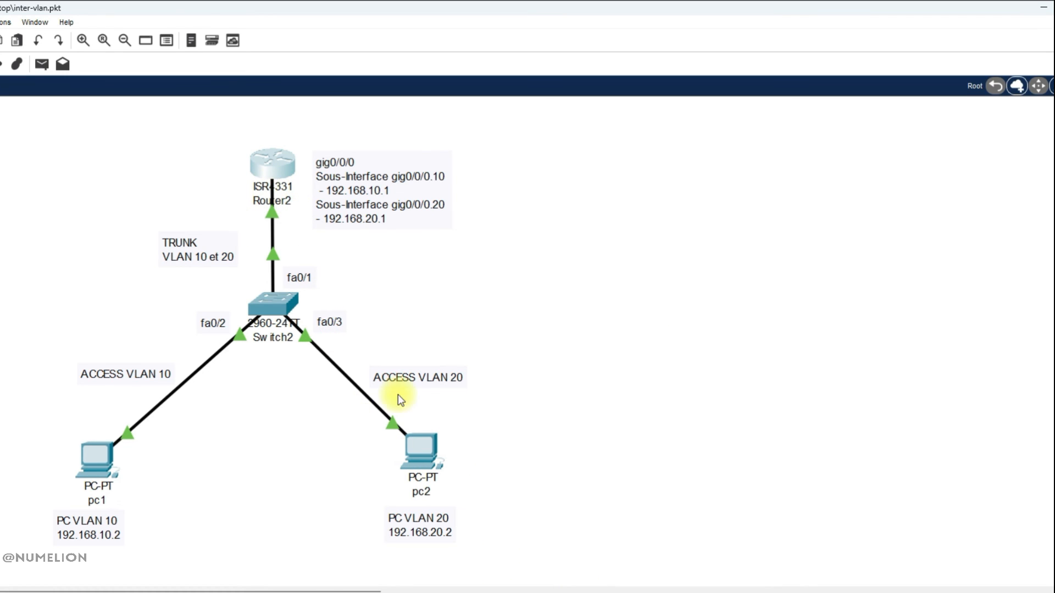
# Return to pc2's command prompt and rerun the ping to 192.168.10.2.
pyautogui.moveTo(628, 592)
pyautogui.click(769, 592)
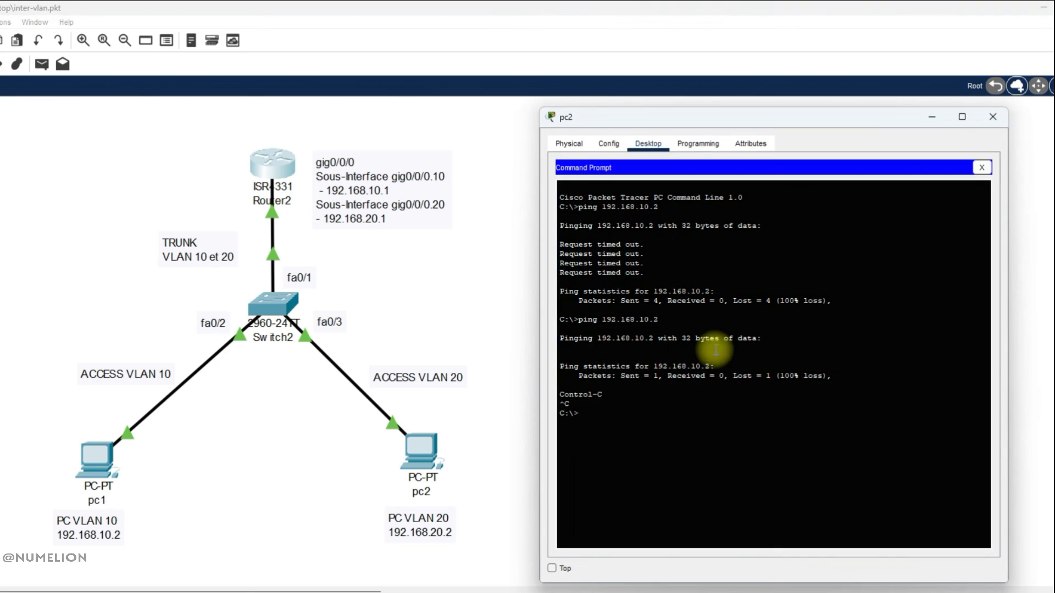
pyautogui.press('Up')
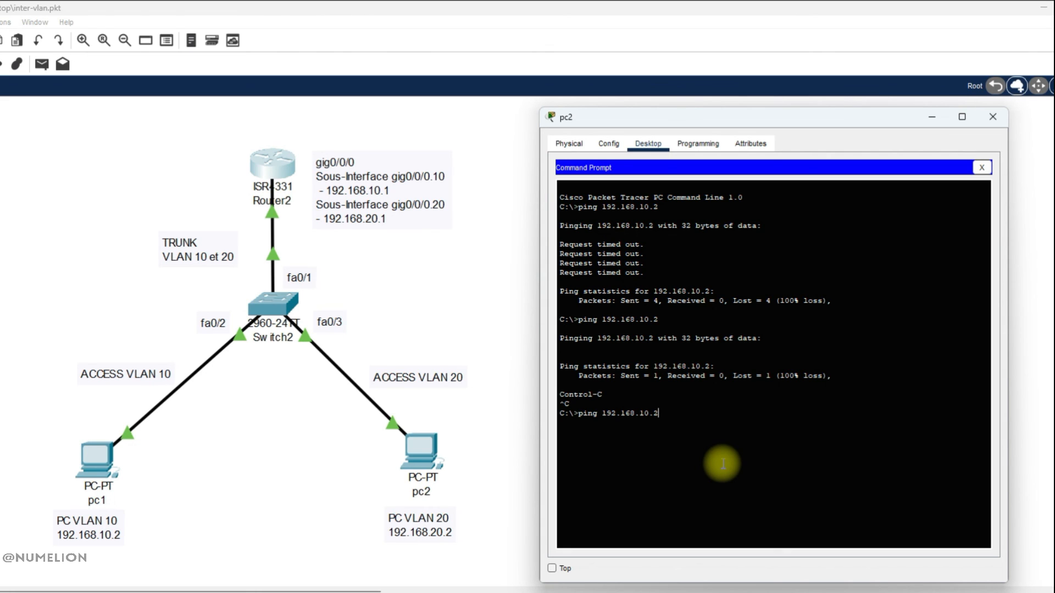
pyautogui.press('Return')
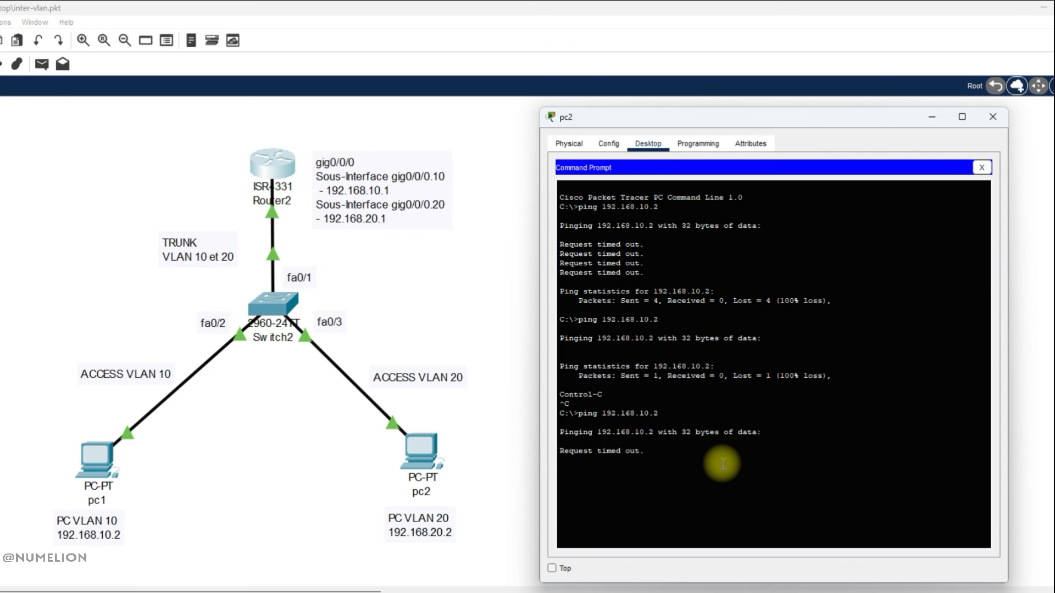
# Highlight the ping reply lines, then rerun the ping to 192.168.10.2 from pc2.
pyautogui.moveTo(723, 466); pyautogui.dragTo(673, 476)
pyautogui.click(673, 476)
pyautogui.moveTo(807, 481); pyautogui.dragTo(558, 453)
pyautogui.click(643, 469)
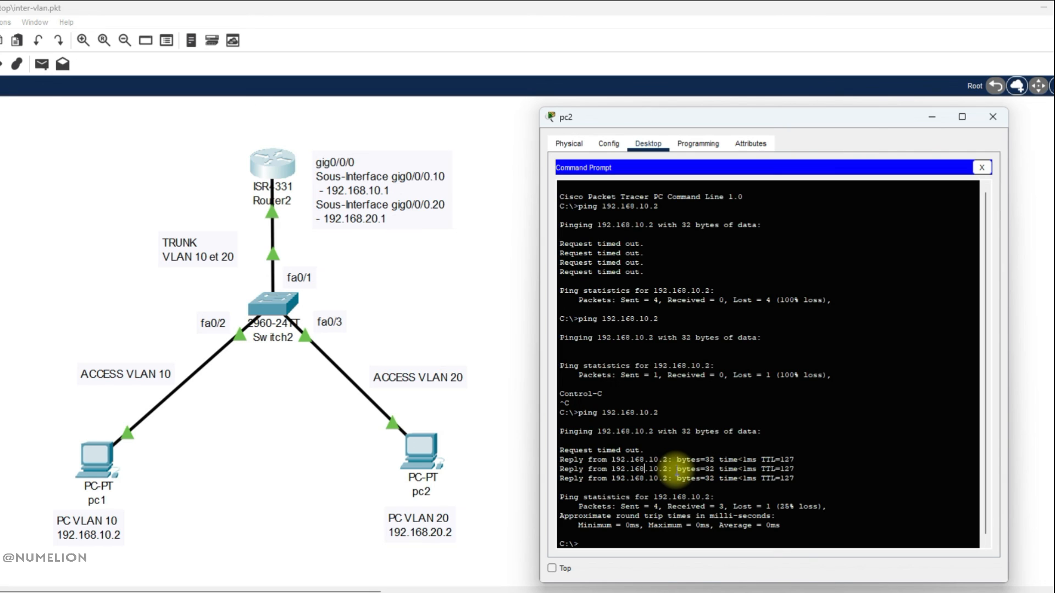
pyautogui.moveTo(644, 450); pyautogui.dragTo(559, 452)
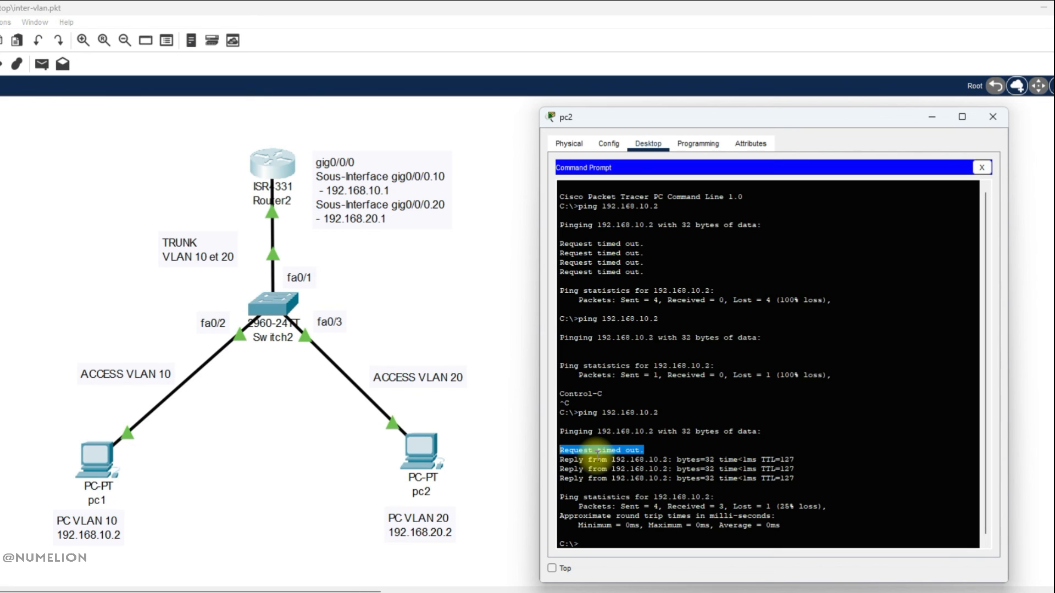
pyautogui.moveTo(580, 469); pyautogui.dragTo(653, 469)
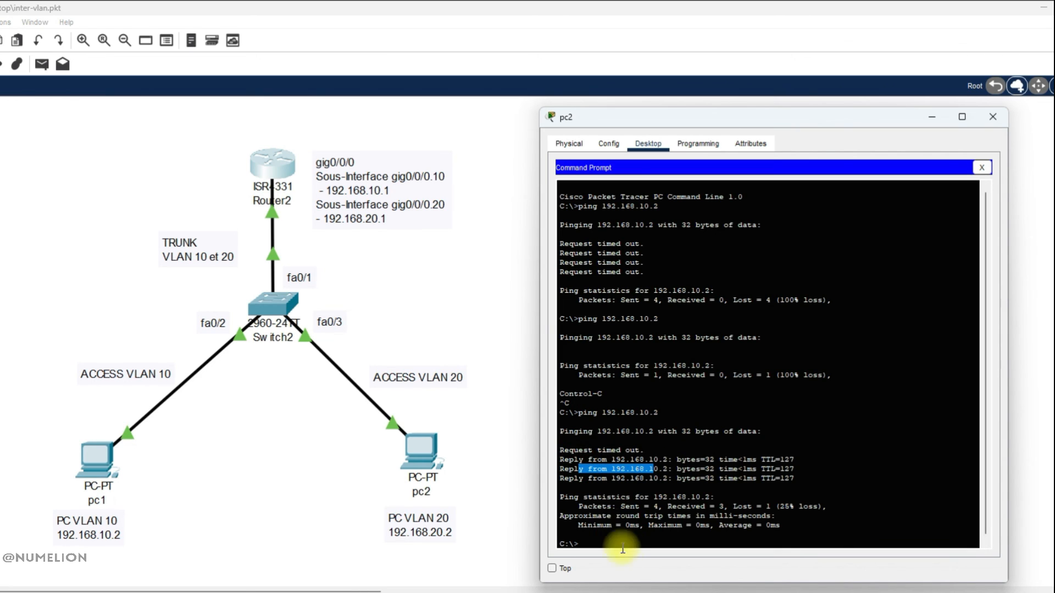
pyautogui.click(593, 539)
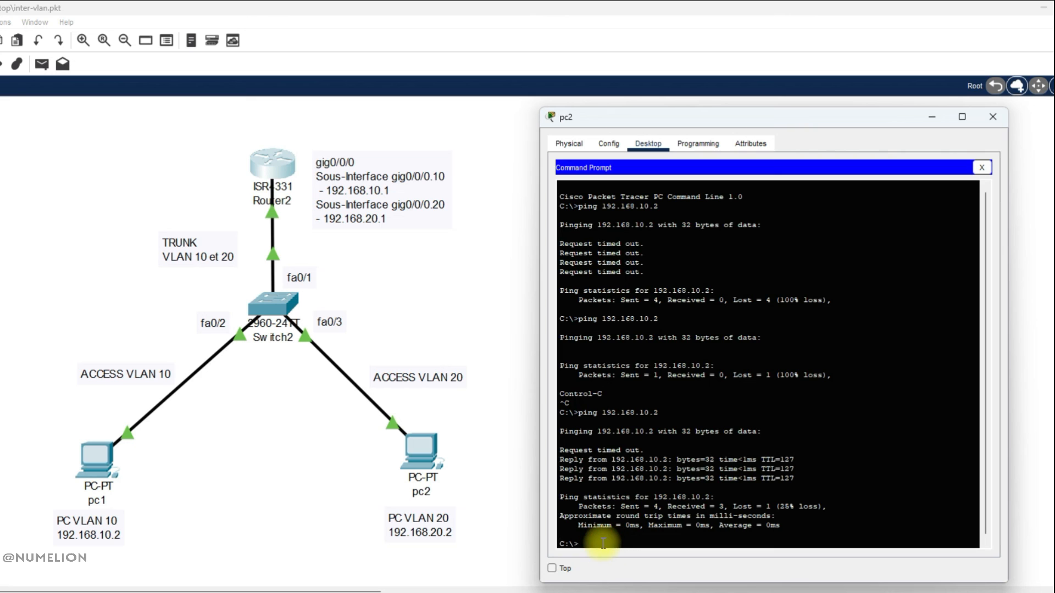
pyautogui.press('Up')
pyautogui.press('Return')
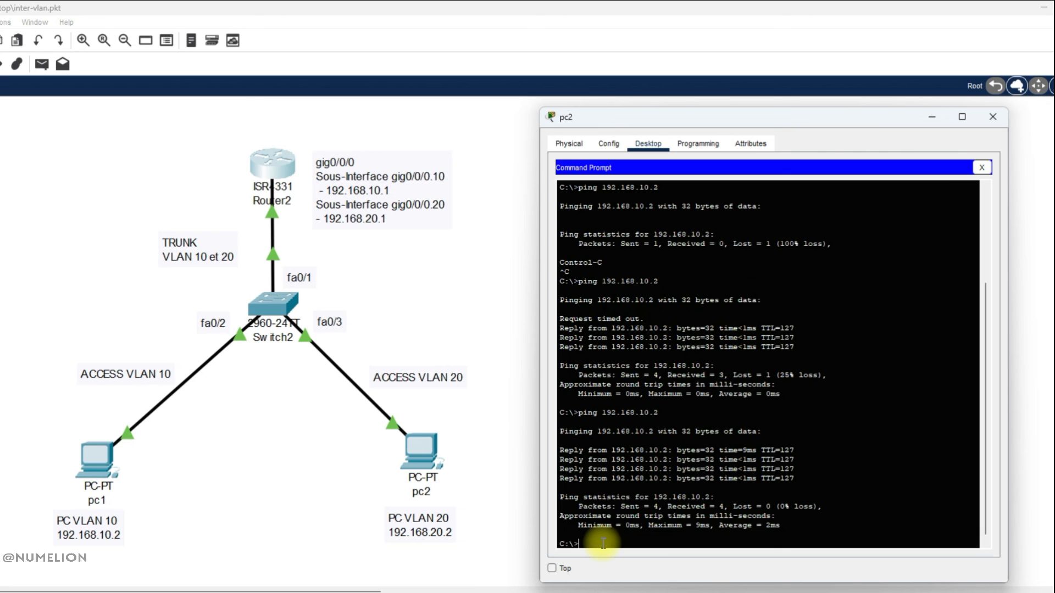
# Open pc1's command prompt and ping 192.168.20.2.
pyautogui.click(91, 463)
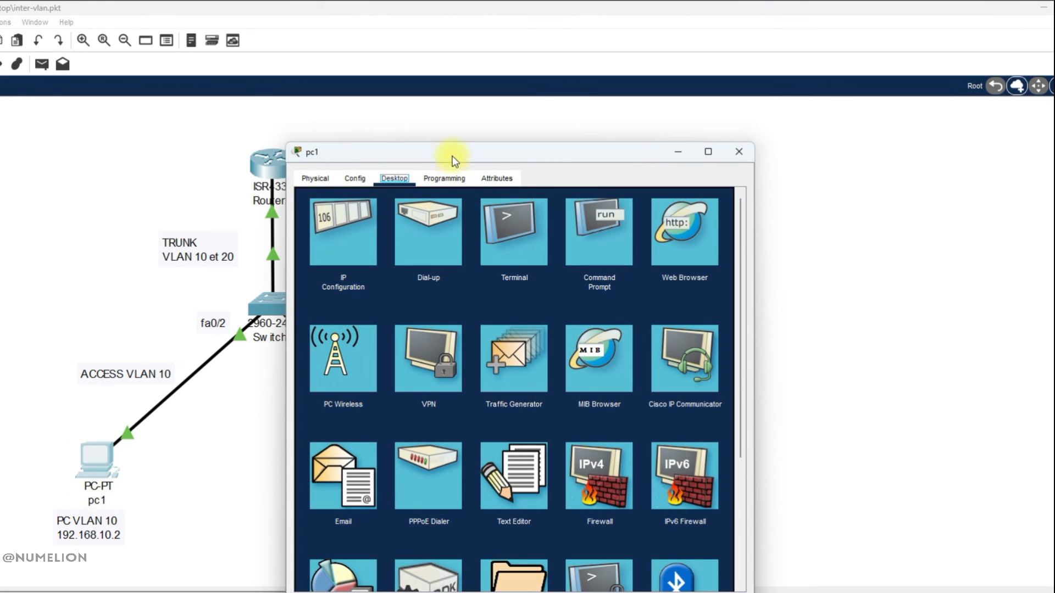
pyautogui.moveTo(454, 160); pyautogui.dragTo(642, 120)
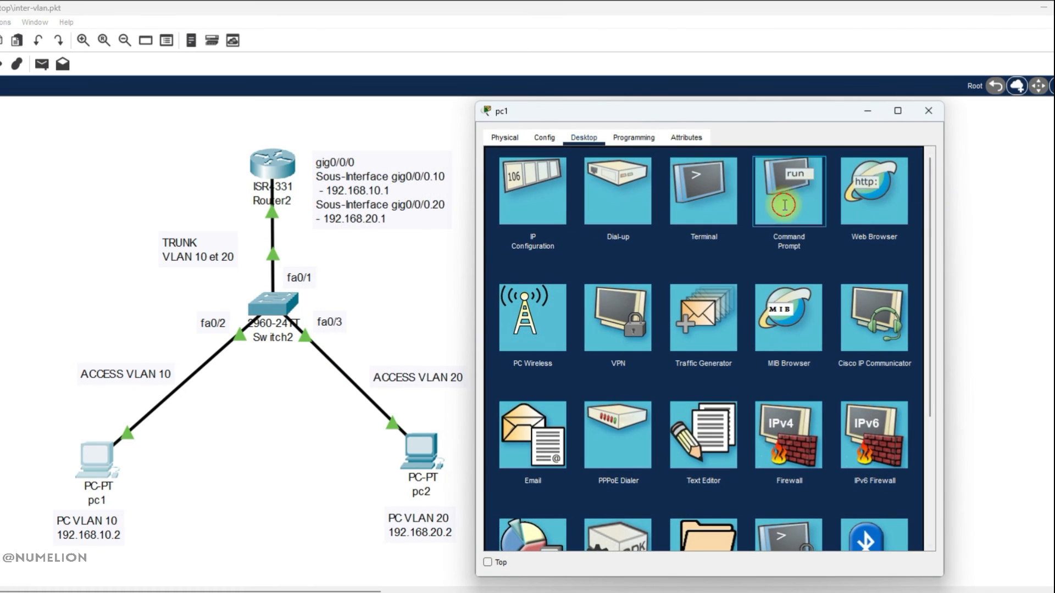
pyautogui.click(781, 199)
pyautogui.write('pi')
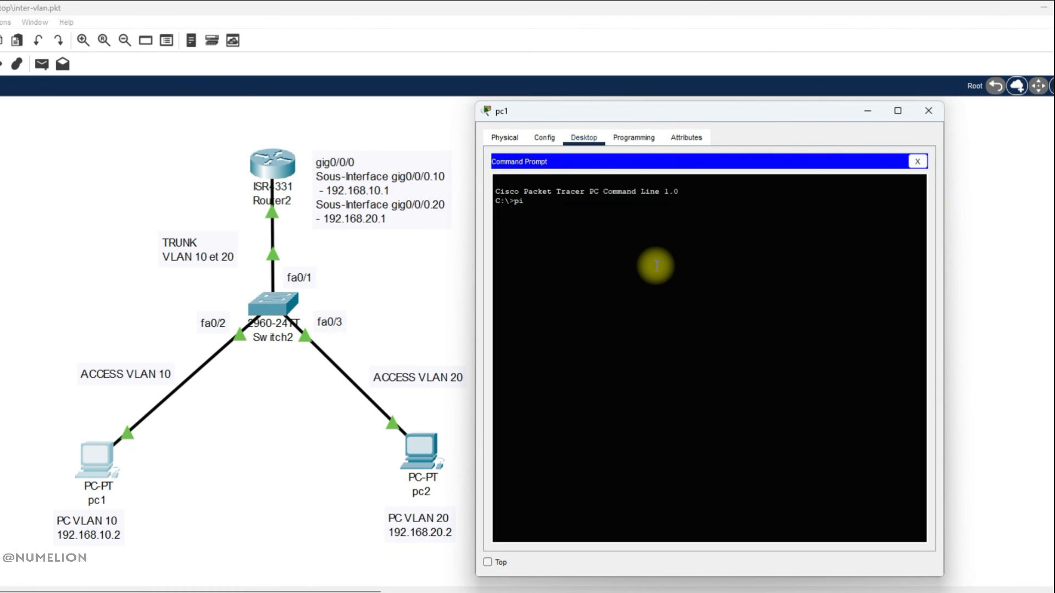
pyautogui.write('ng 192.168.20.2')
pyautogui.press('Return')
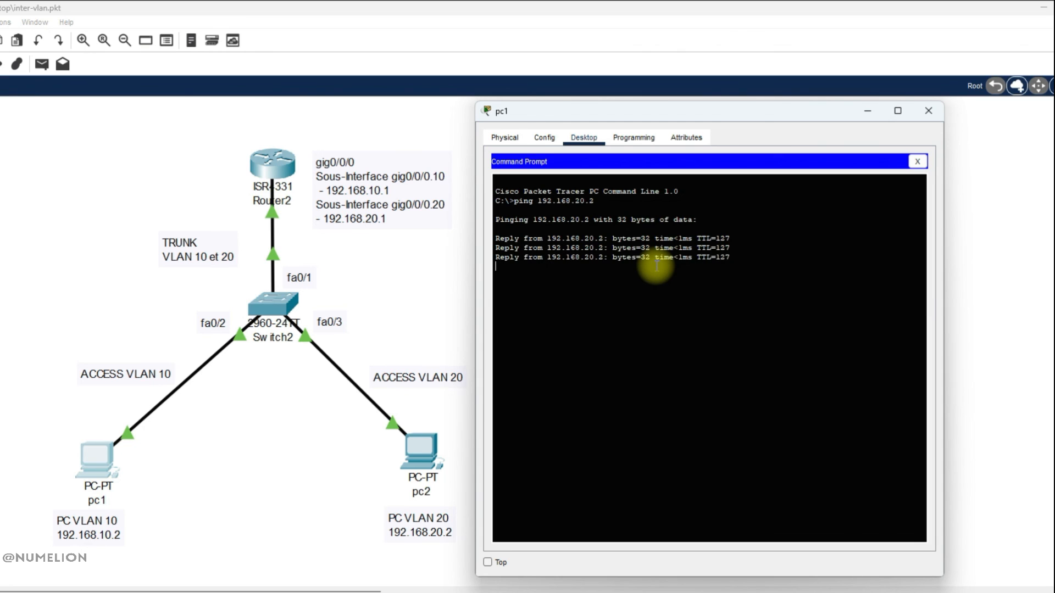
# Ping the gateways 192.168.20.1 and 192.168.10.1 from pc1's command prompt.
pyautogui.press('Return')
pyautogui.press('Up')
pyautogui.press('BackSpace')
pyautogui.press('BackSpace')
pyautogui.press('BackSpace')
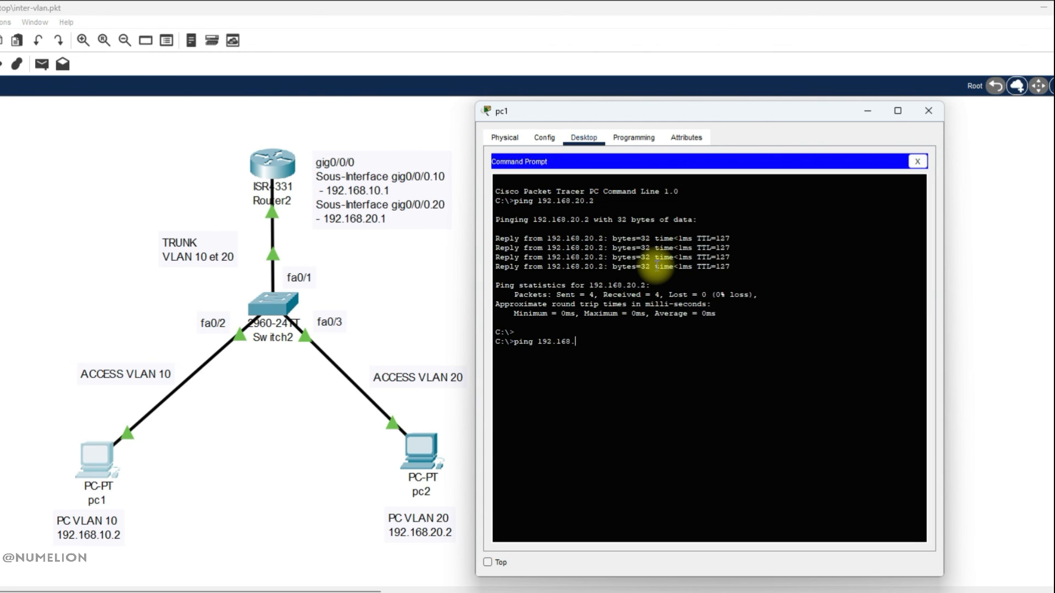
pyautogui.write('20.1')
pyautogui.press('Return')
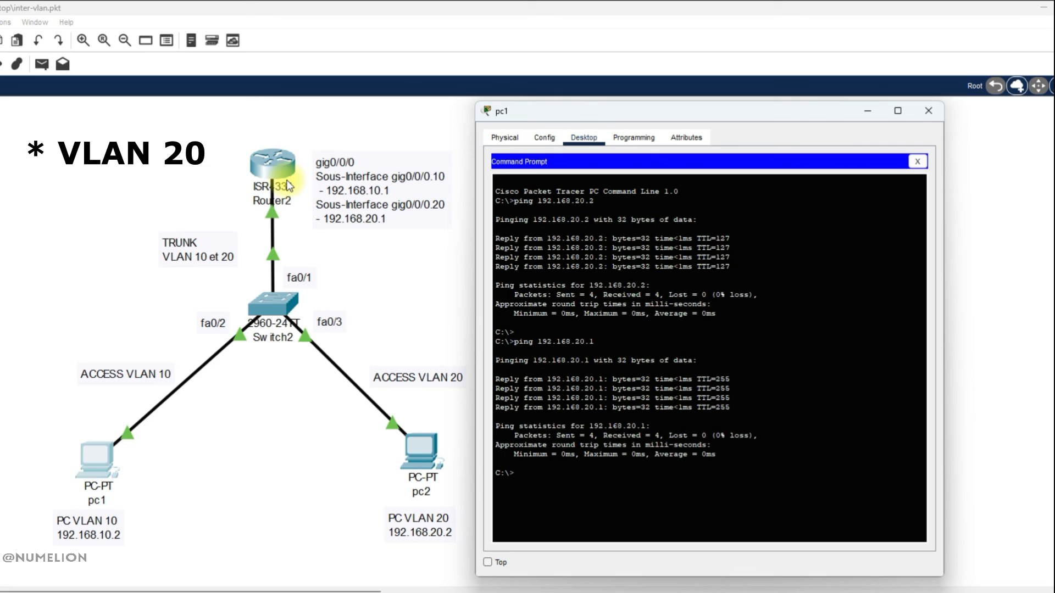
pyautogui.press('Up')
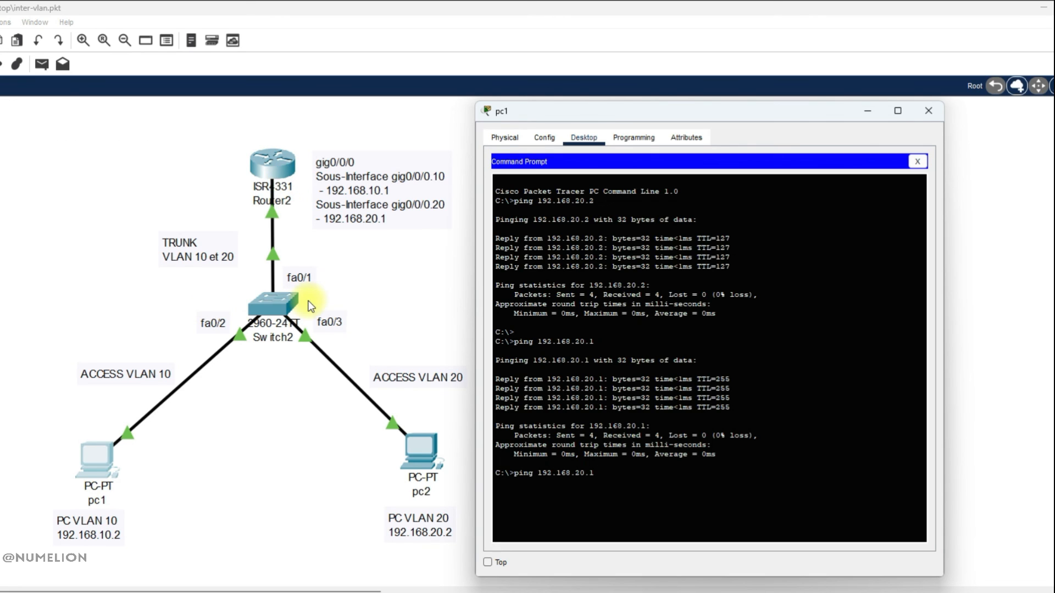
pyautogui.press('Return')
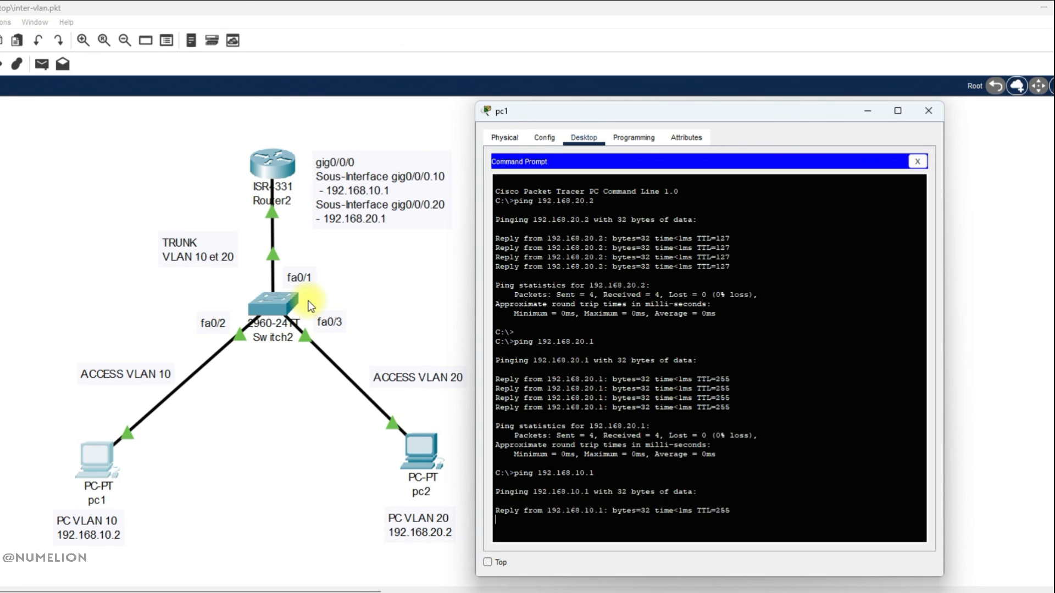